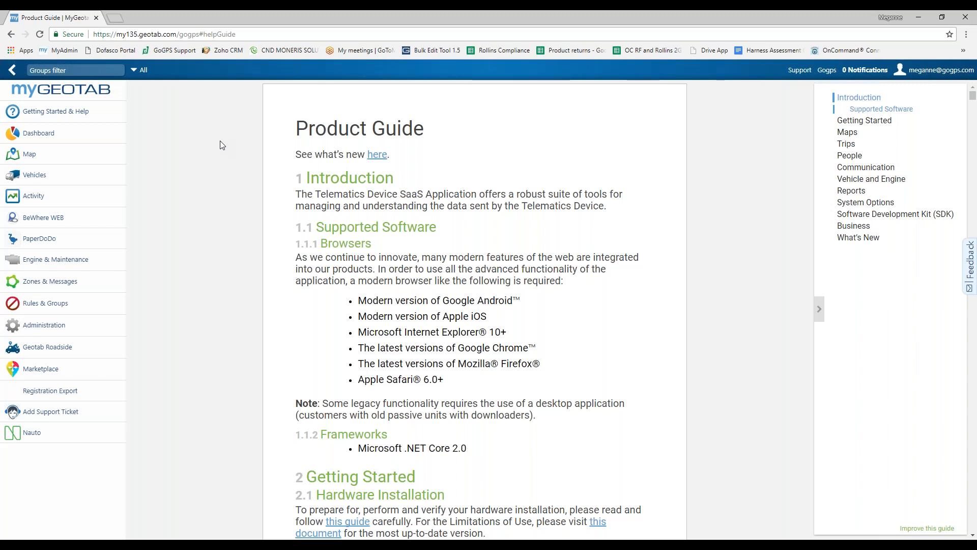
Open the Exceptions page and set the report's date period to last week.
left_click(45, 305)
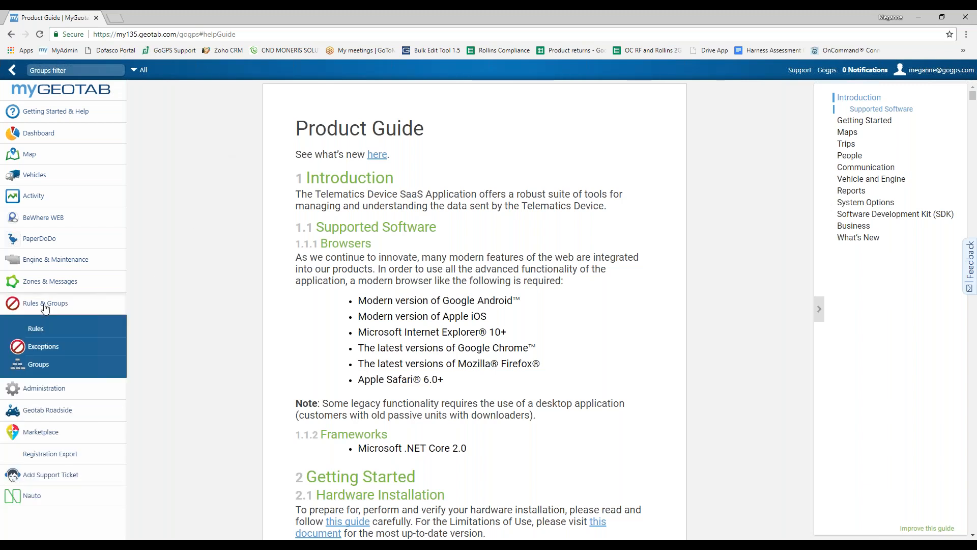
left_click(44, 349)
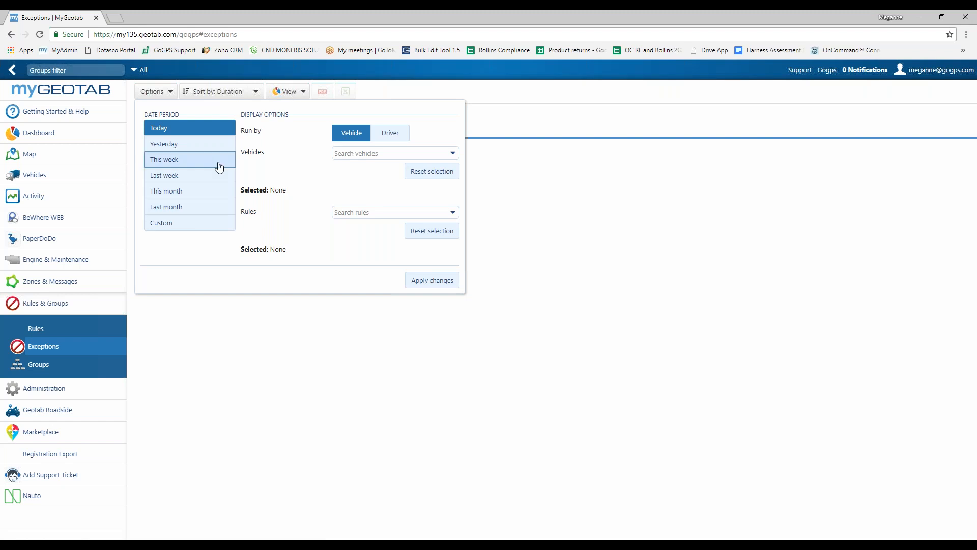
left_click(189, 179)
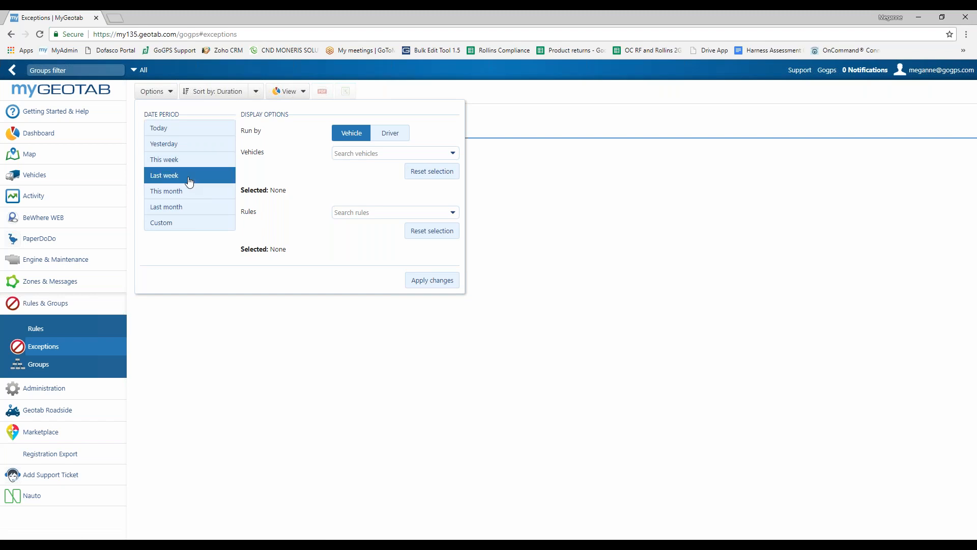
Include all vehicles in the exceptions report.
left_click(452, 155)
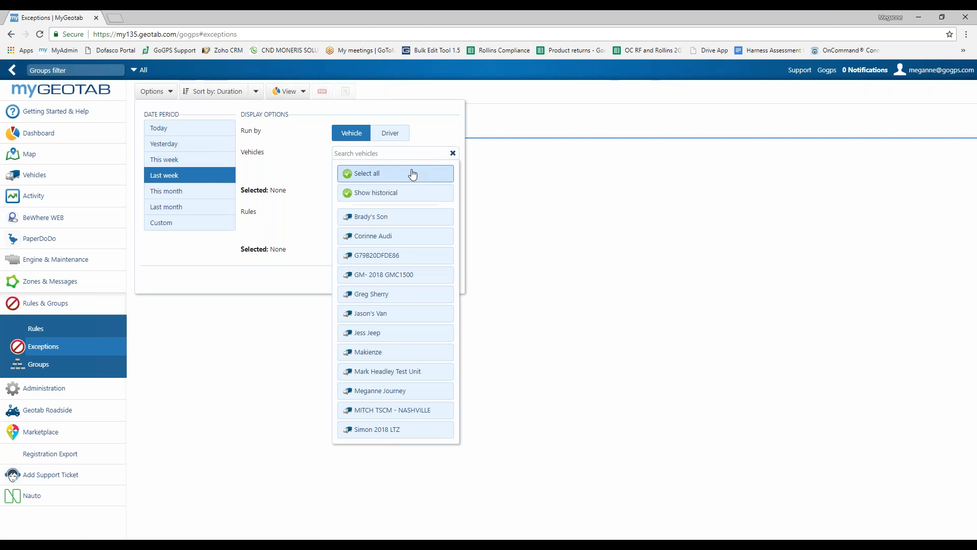
left_click(385, 311)
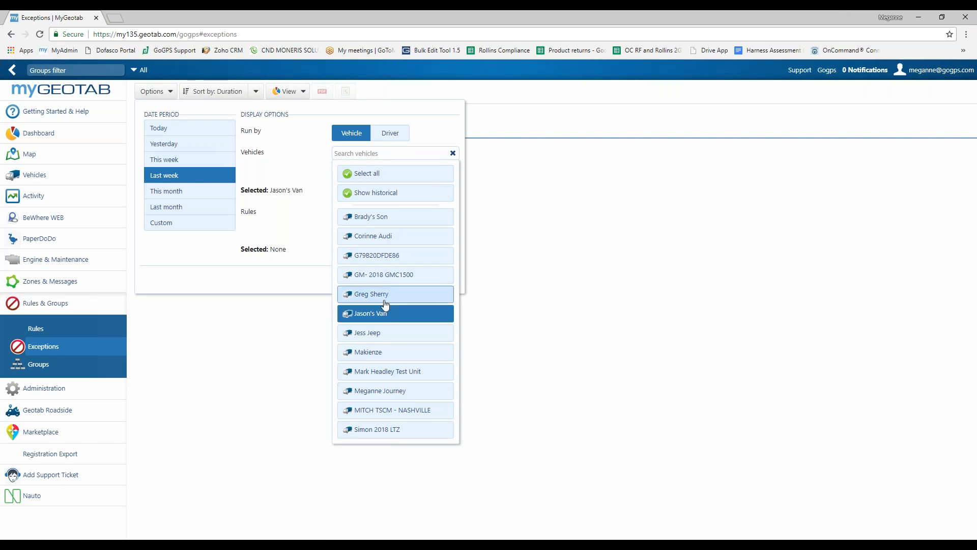
left_click(386, 257)
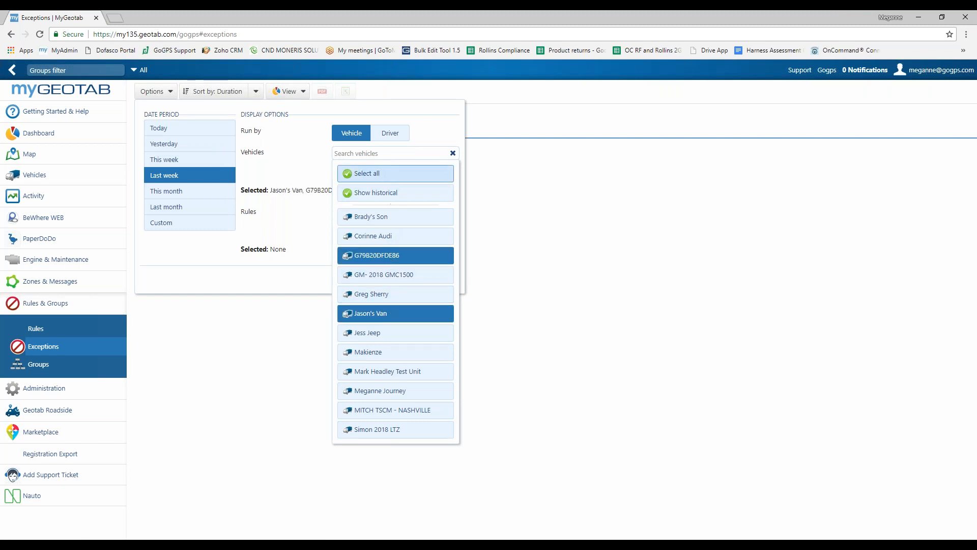
left_click(383, 174)
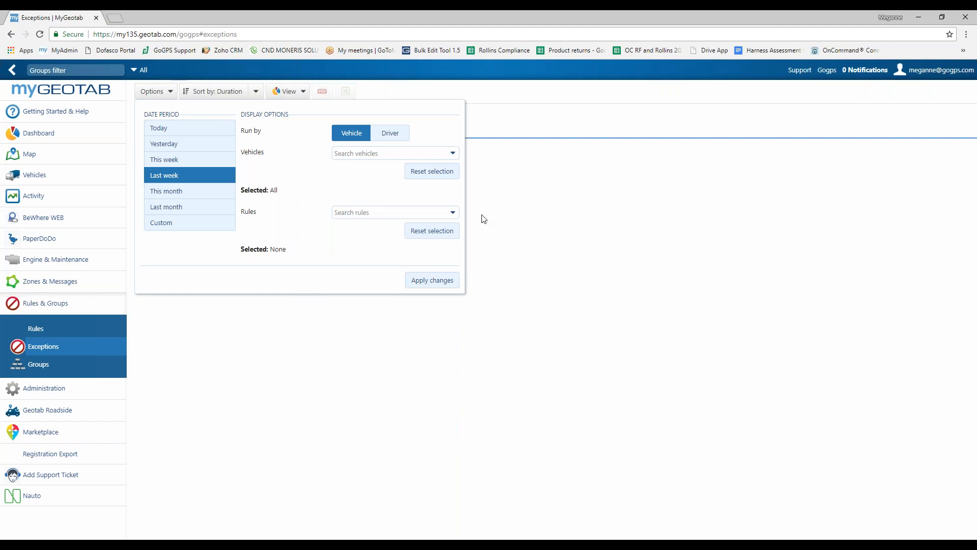
Include all rules in the exceptions report and apply the report options.
left_click(452, 213)
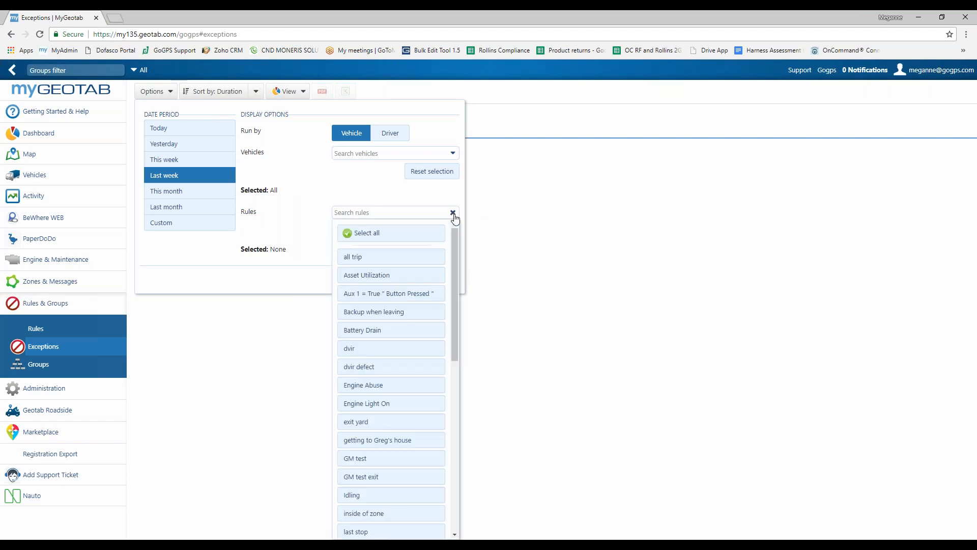
left_click_drag(455, 227, 444, 433)
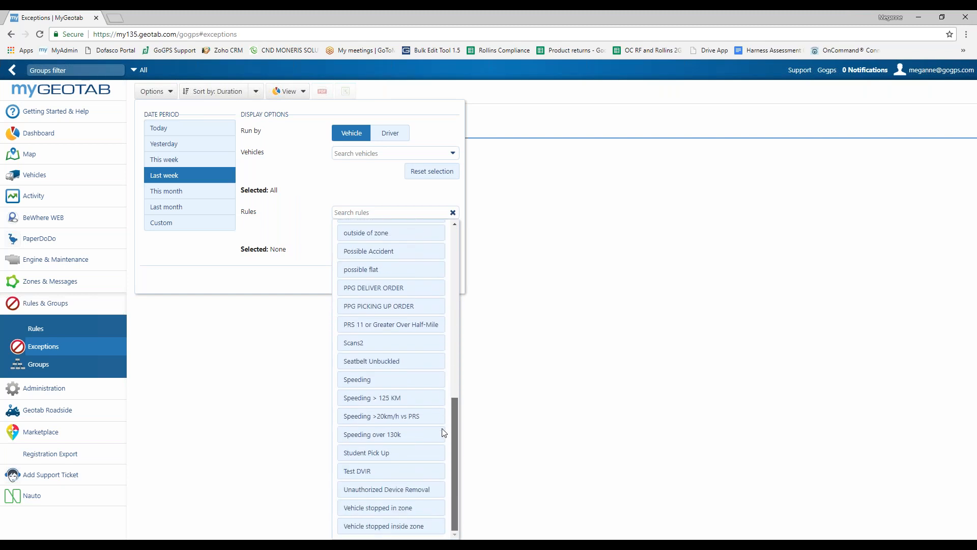
left_click_drag(448, 410, 474, 201)
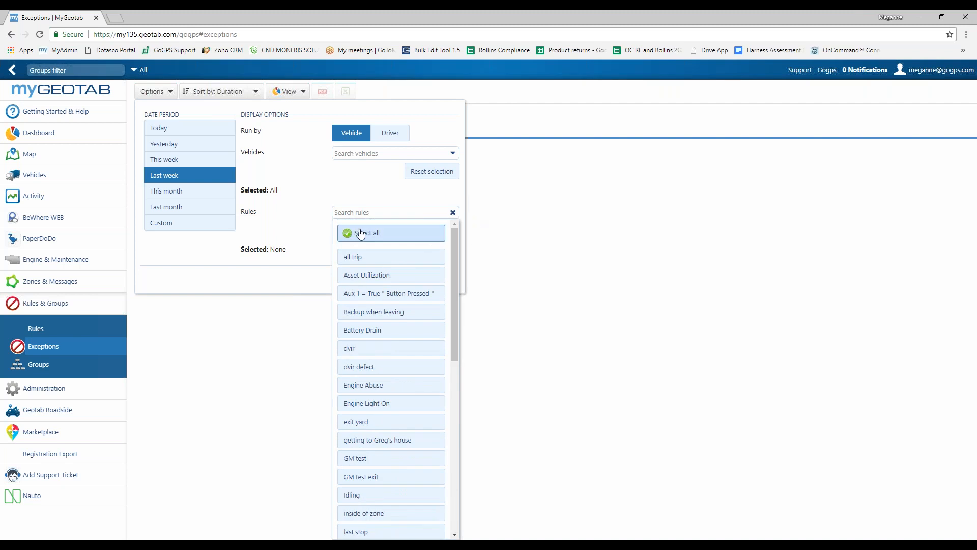
left_click(382, 237)
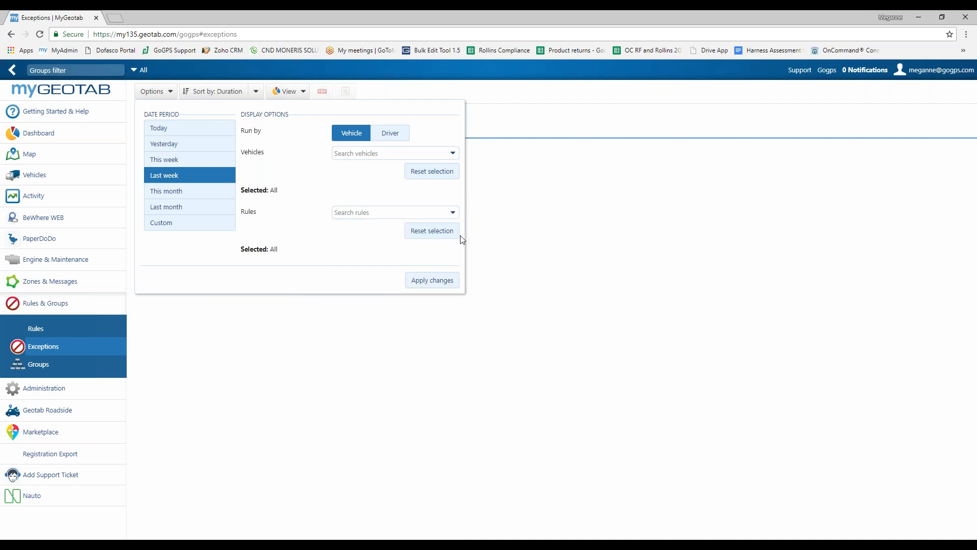
left_click(436, 281)
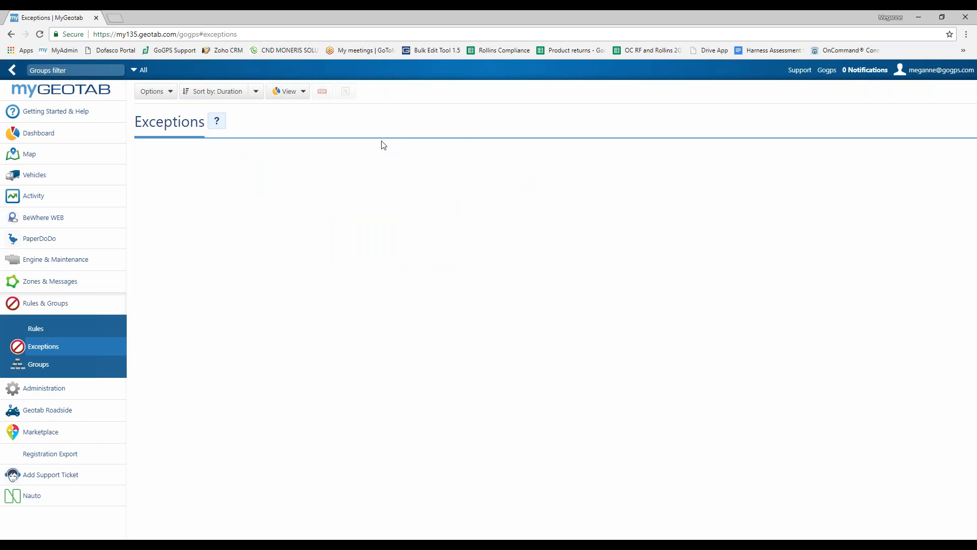
left_click(150, 92)
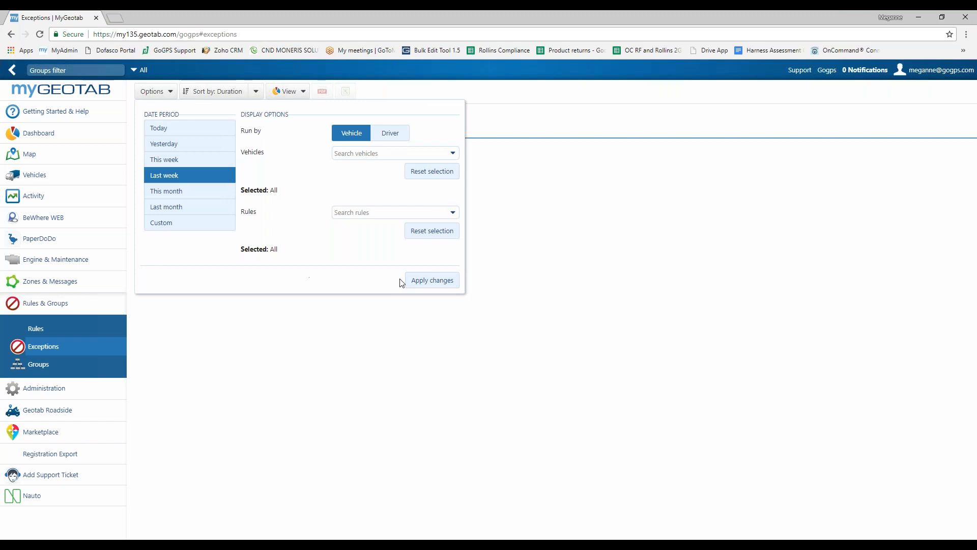
left_click(428, 283)
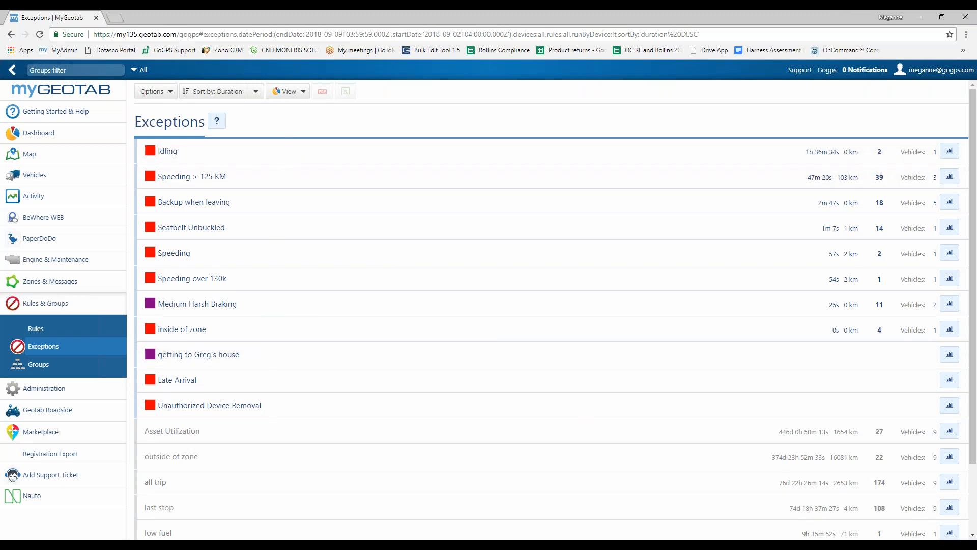
Open the Speeding rule's exceptions and expand the listed vehicle to read its individual incidents.
left_click(177, 253)
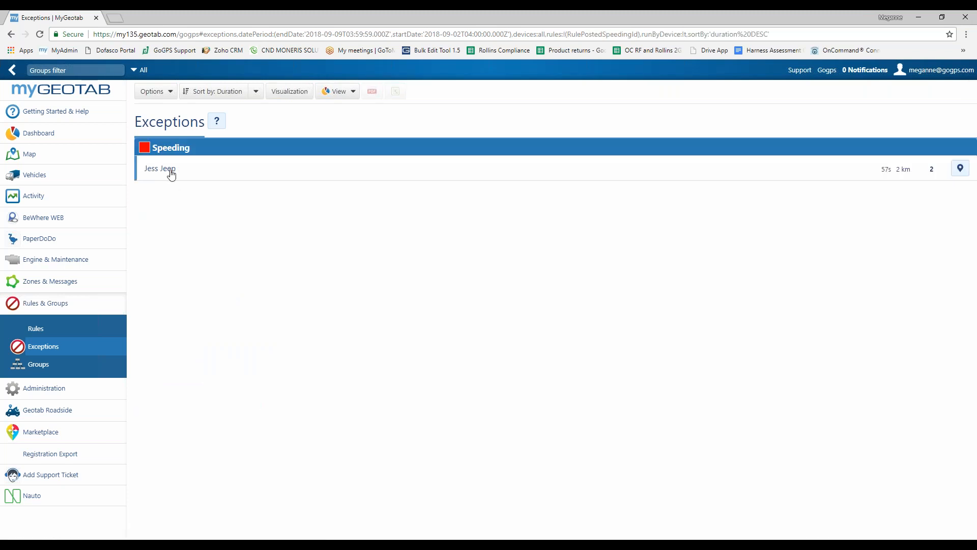
left_click(215, 175)
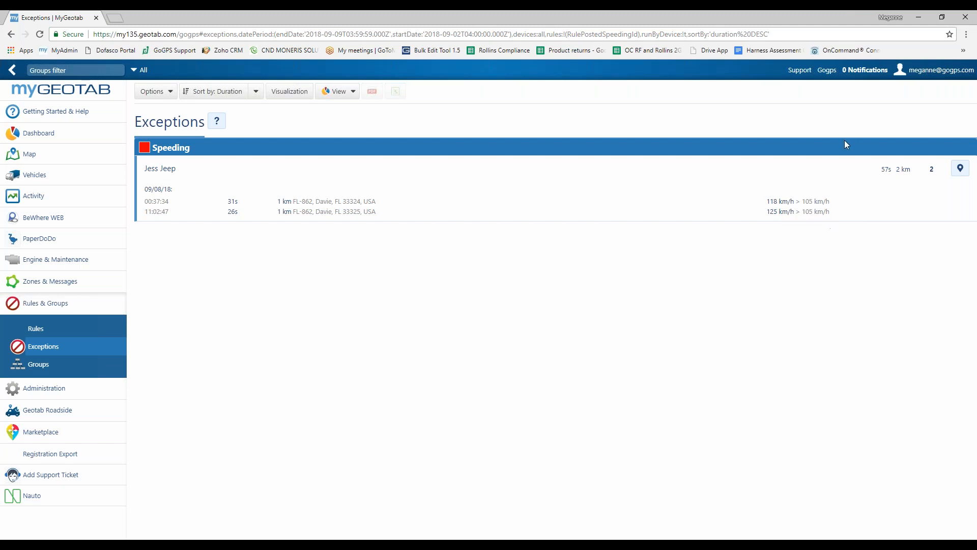
In the user account options, set distance measurement to US/Imperial and fuel economy to MPG (US), and save.
left_click(942, 73)
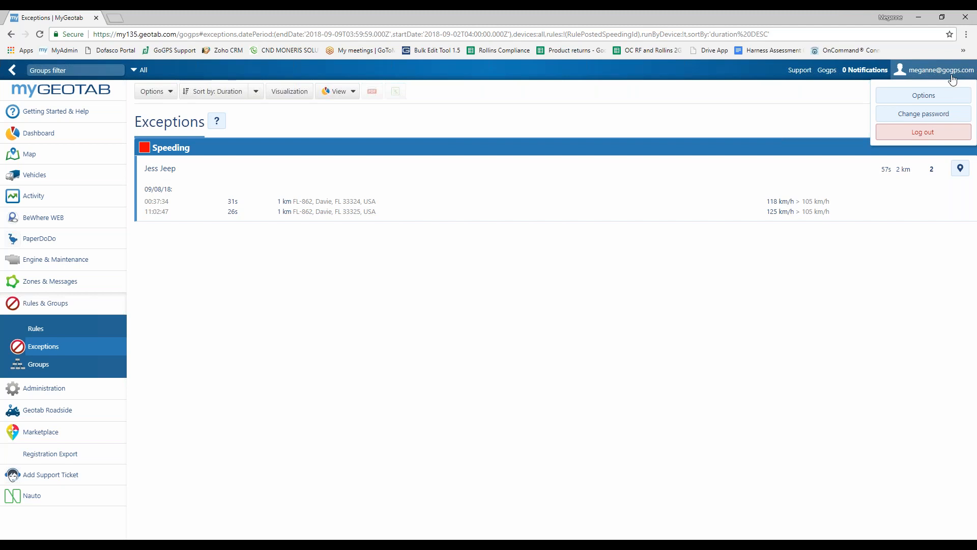
left_click(938, 103)
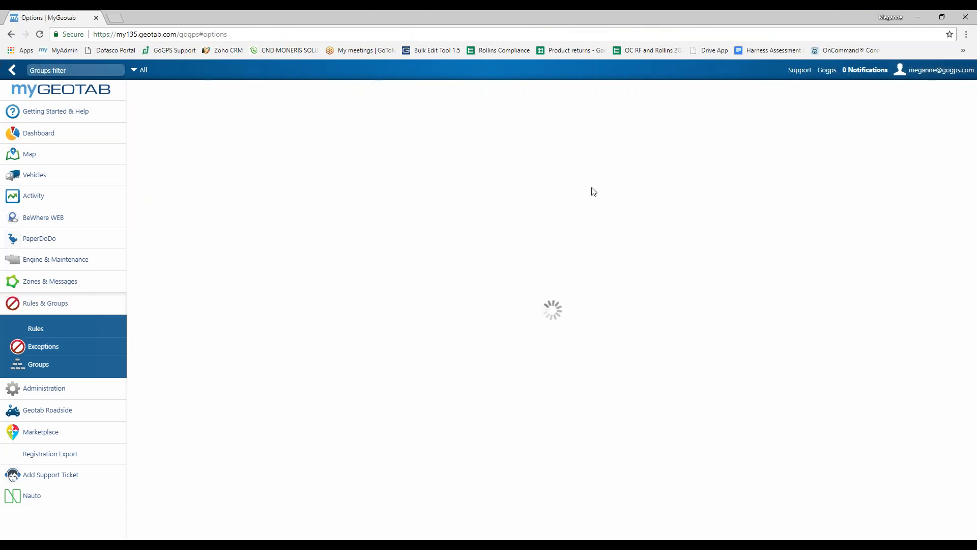
left_click(316, 197)
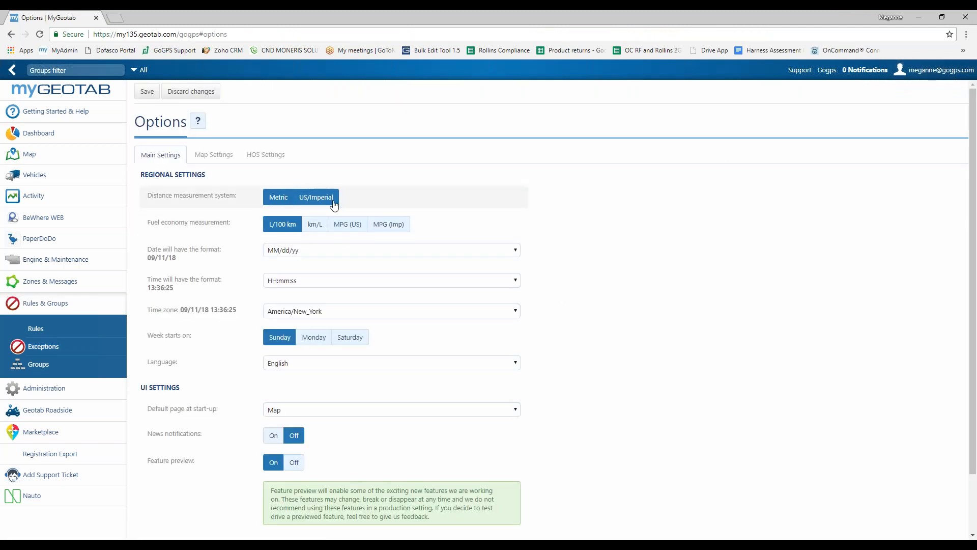
left_click(347, 224)
left_click(145, 93)
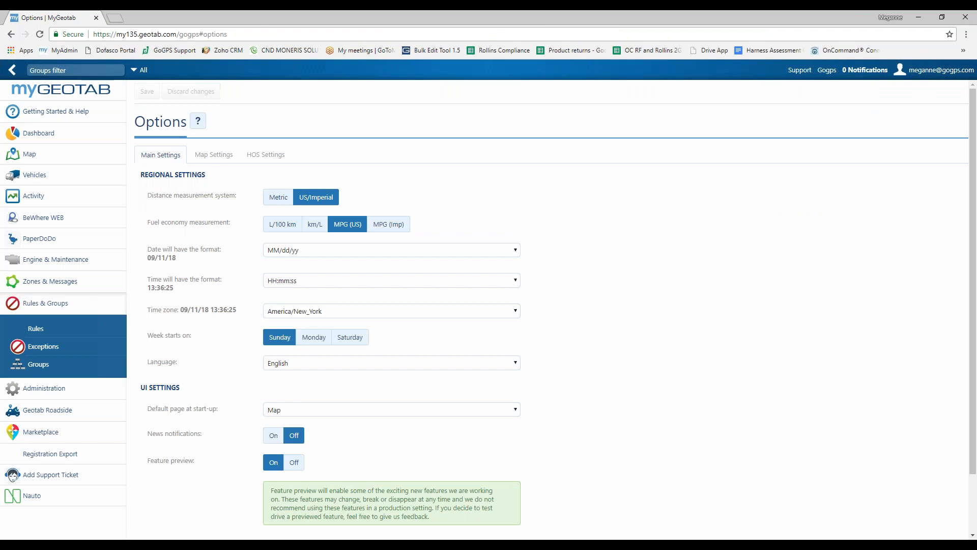
Return to the Speeding exceptions, expand the vehicle's incidents and show its trips on the map.
left_click(11, 34)
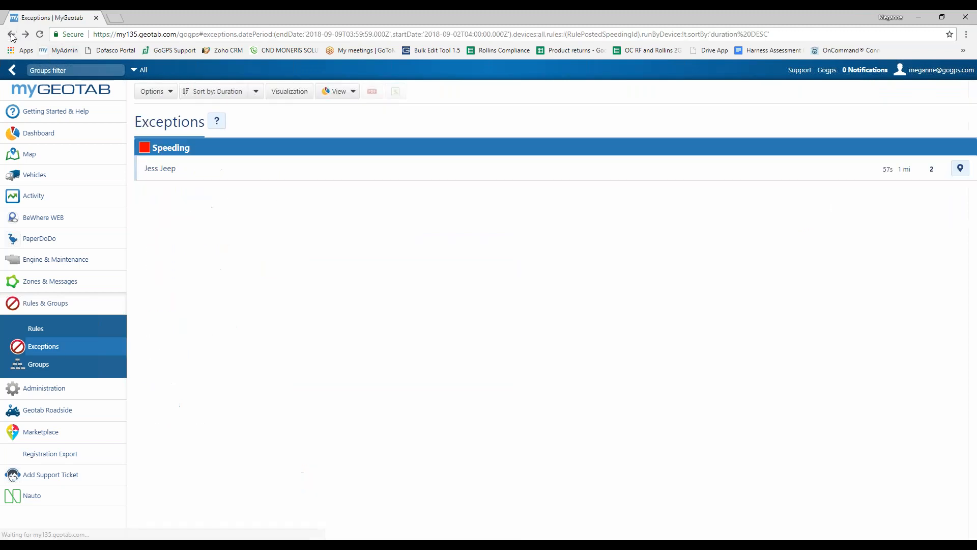
left_click(222, 171)
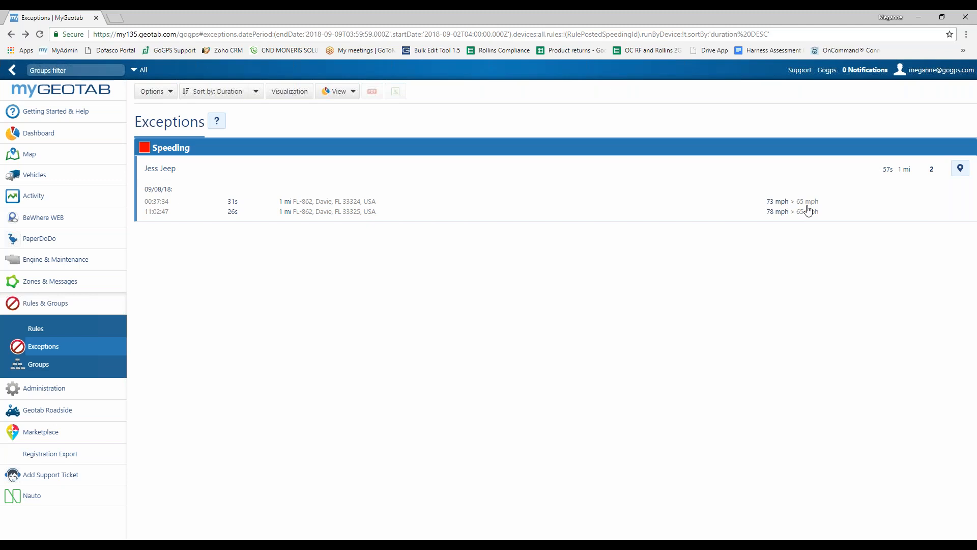
left_click(961, 173)
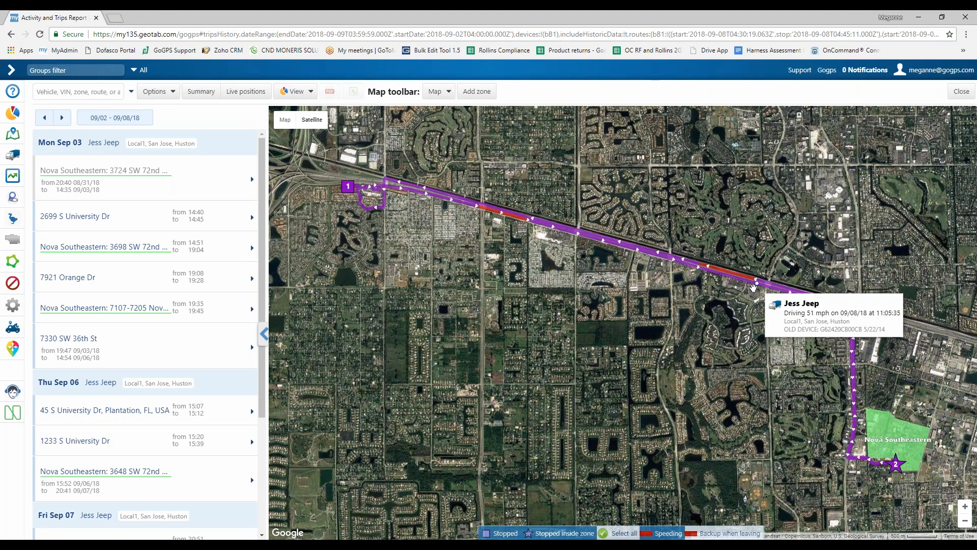
Examine one red speeding stretch on the trip map up close and check the vehicle's speed and time there.
scroll(759, 294, "up", 1)
scroll(786, 312, "up", 2)
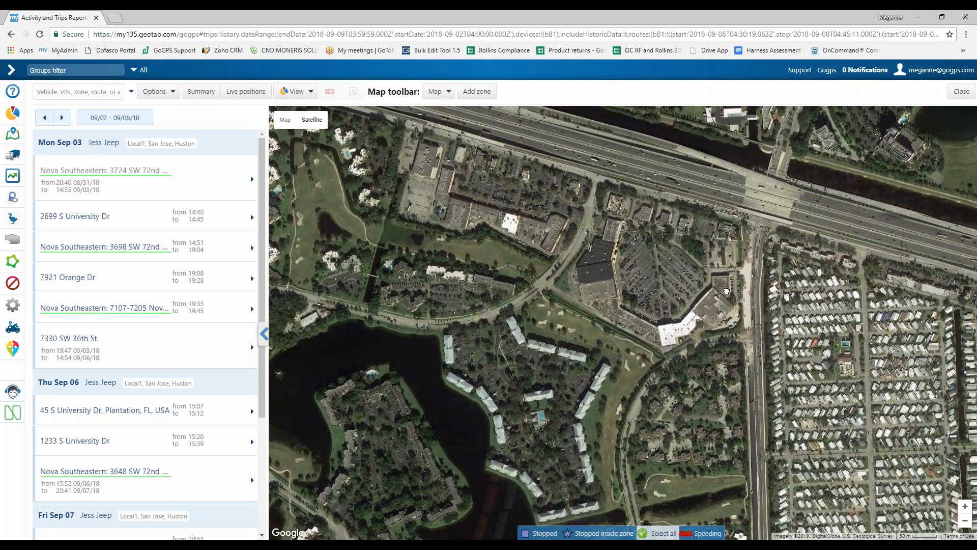
left_click_drag(726, 291, 722, 345)
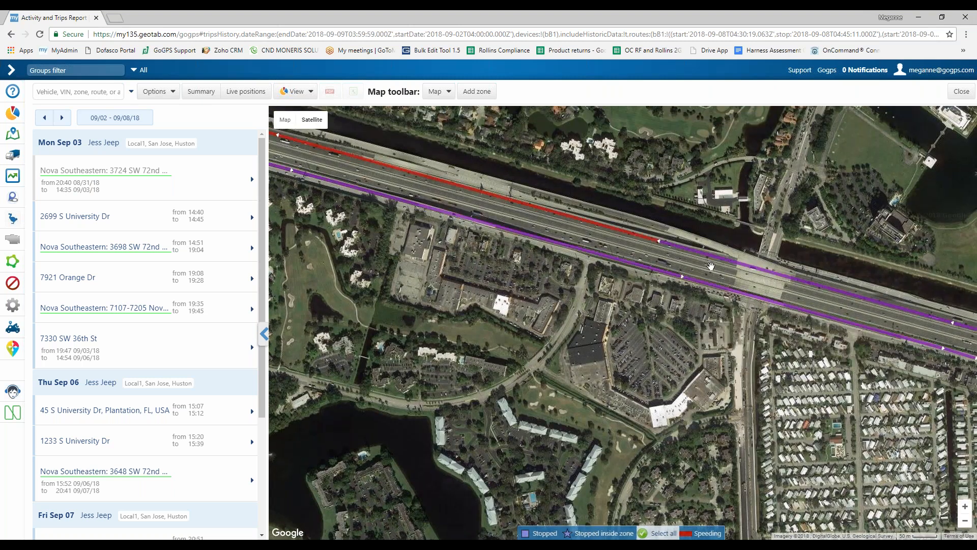
mouse_move(704, 262)
left_click_drag(834, 378, 691, 351)
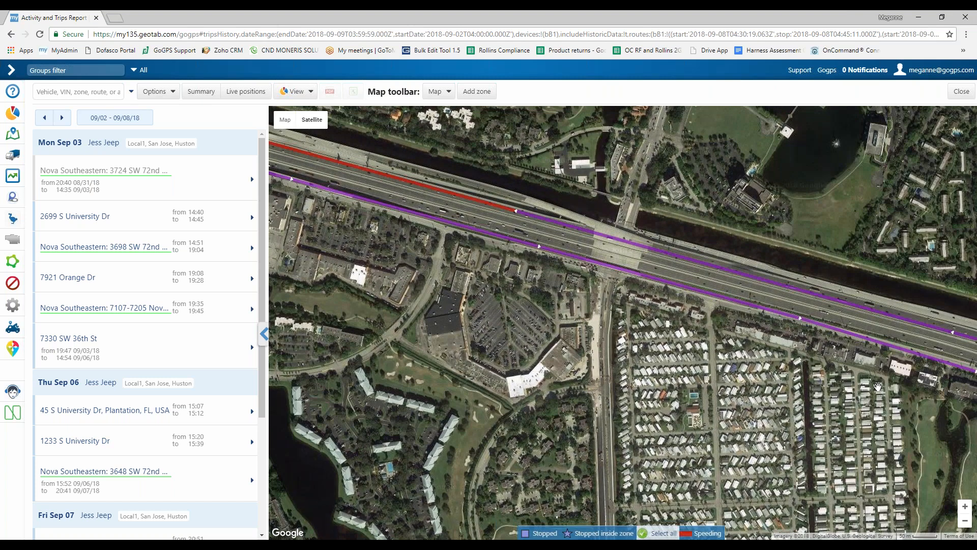
left_click_drag(878, 386, 705, 374)
left_click_drag(520, 360, 630, 383)
mouse_move(594, 263)
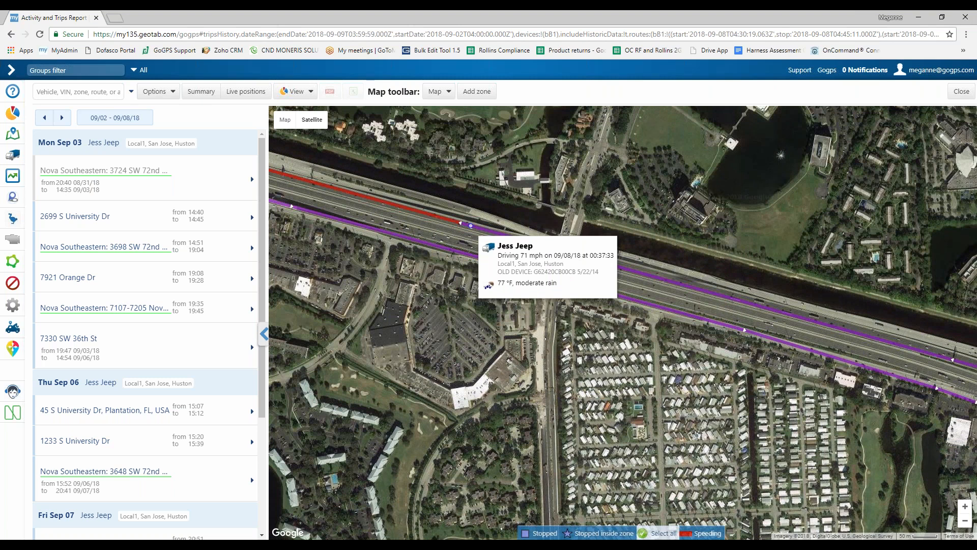
Examine the other red speeding stretch along the highway and check the vehicle's speed and time at its start.
scroll(575, 267, "down", 2)
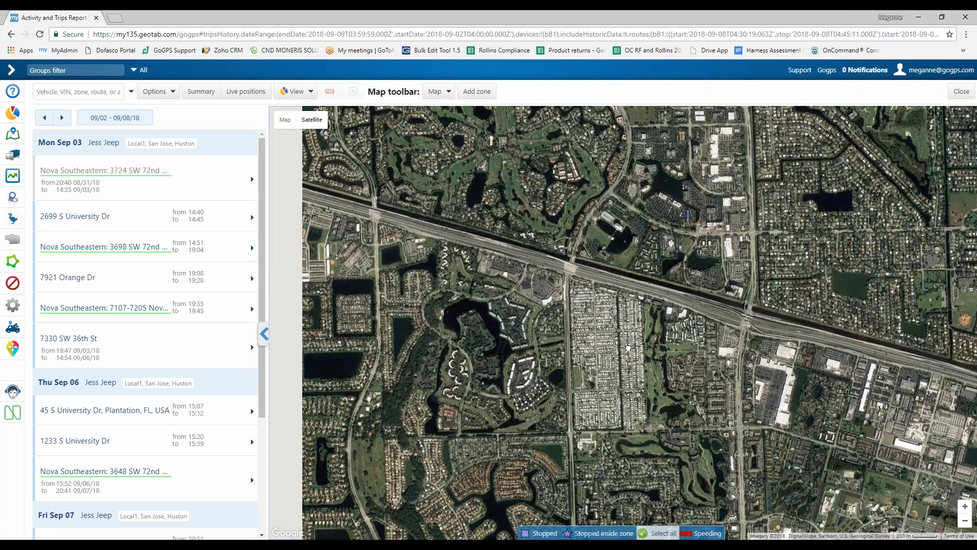
left_click_drag(628, 347, 534, 381)
mouse_move(416, 305)
scroll(416, 305, "up", 1)
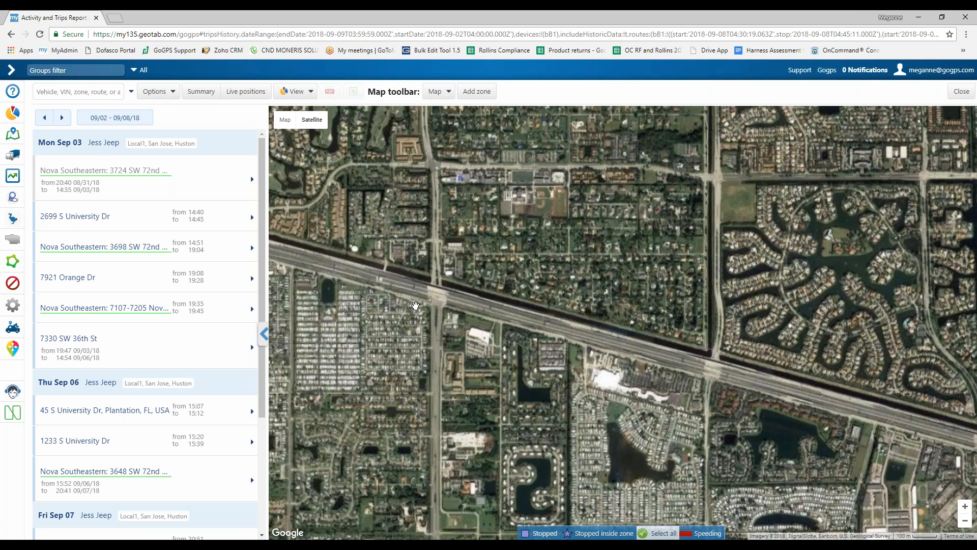
scroll(424, 304, "up", 1)
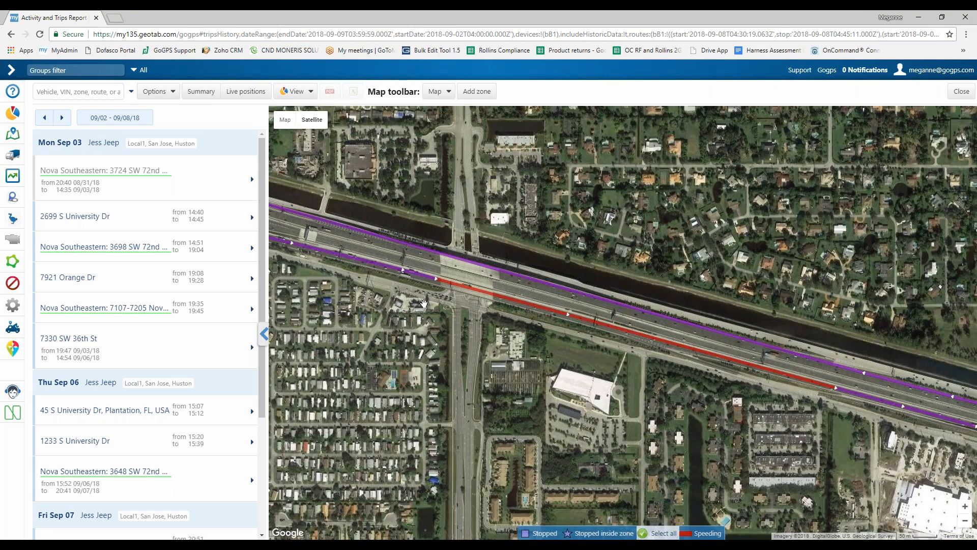
mouse_move(442, 283)
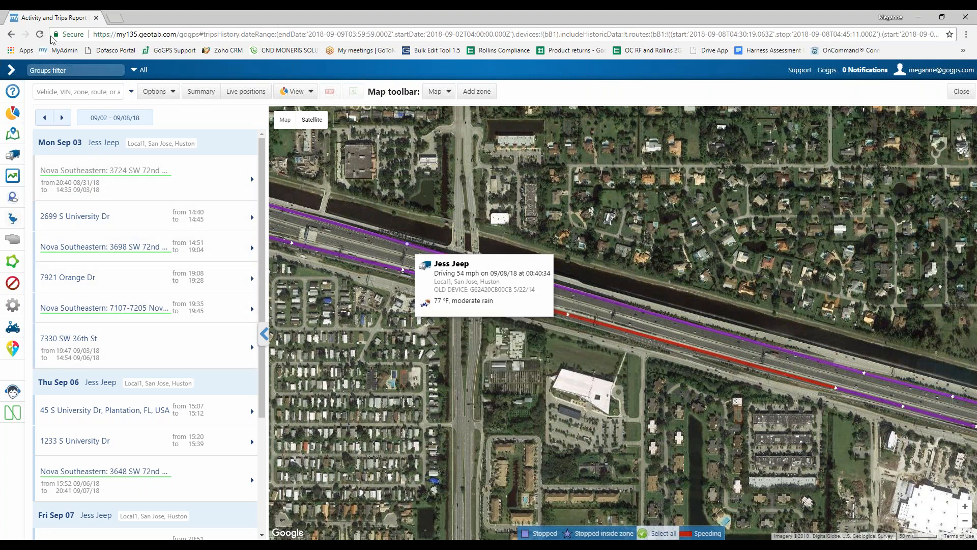
Return to the list of all exception rules and open its Advanced details report.
left_click(11, 35)
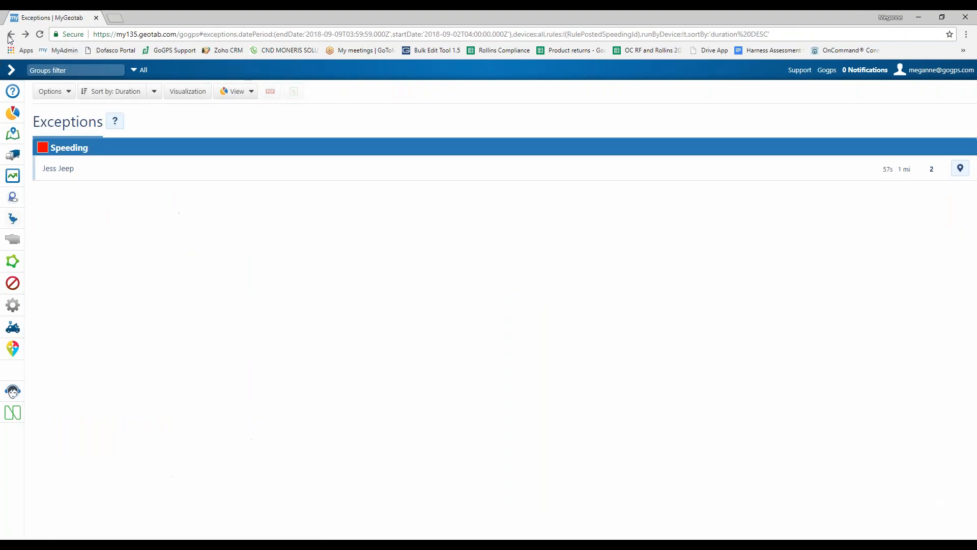
left_click(10, 34)
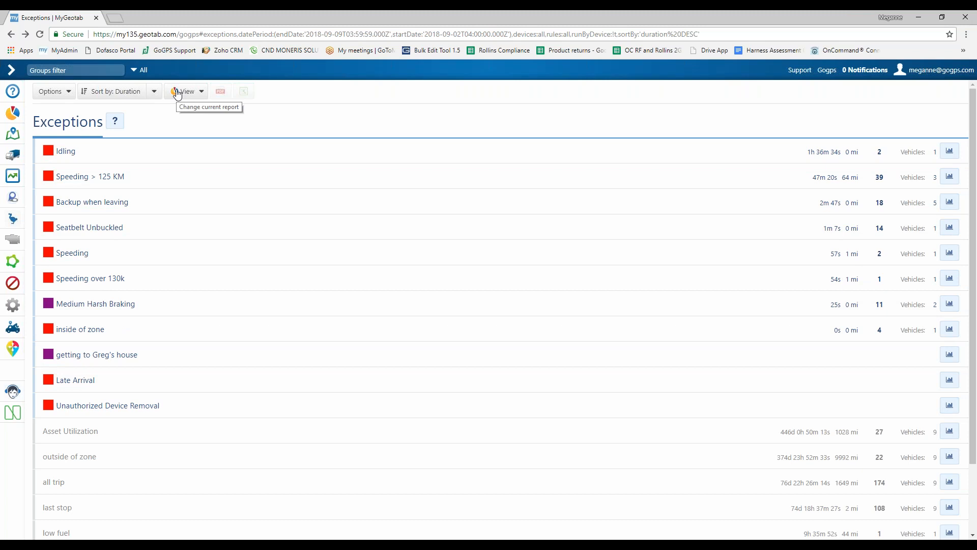
left_click(197, 94)
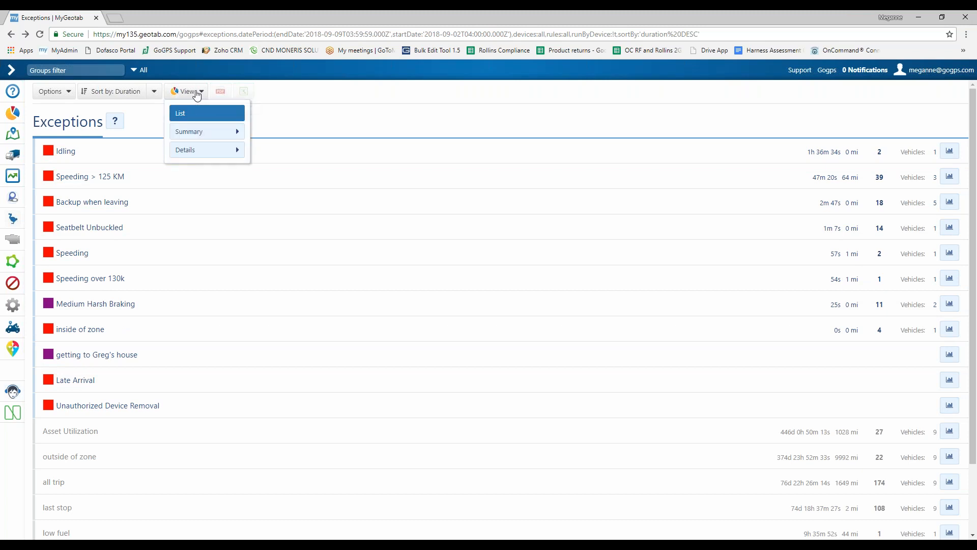
left_click(200, 156)
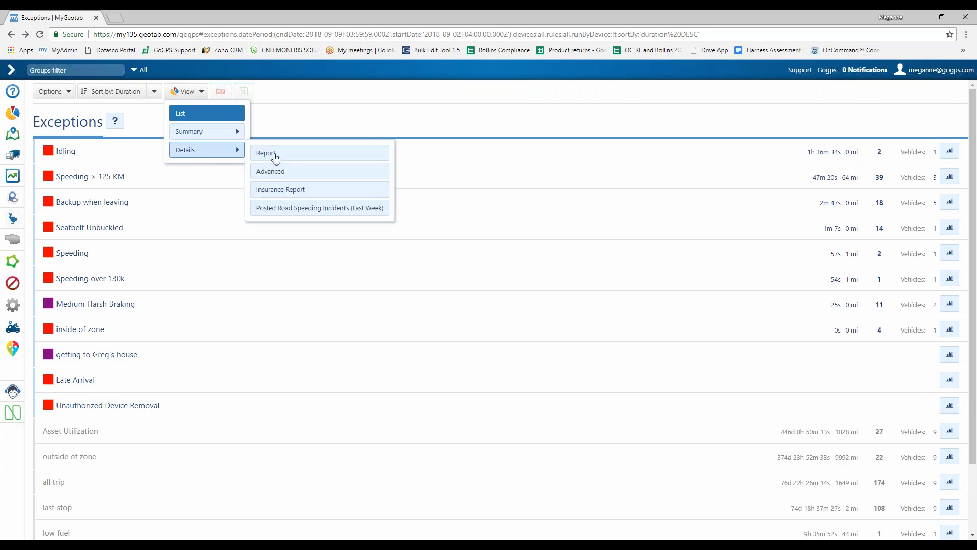
left_click(327, 173)
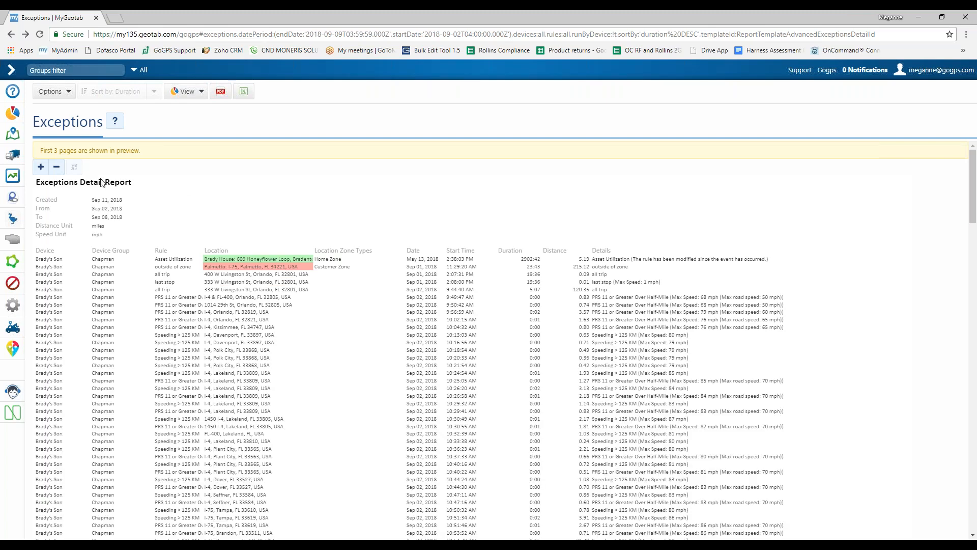
Enlarge the Exceptions Detail Report preview and look across its columns through to Details.
left_click(41, 167)
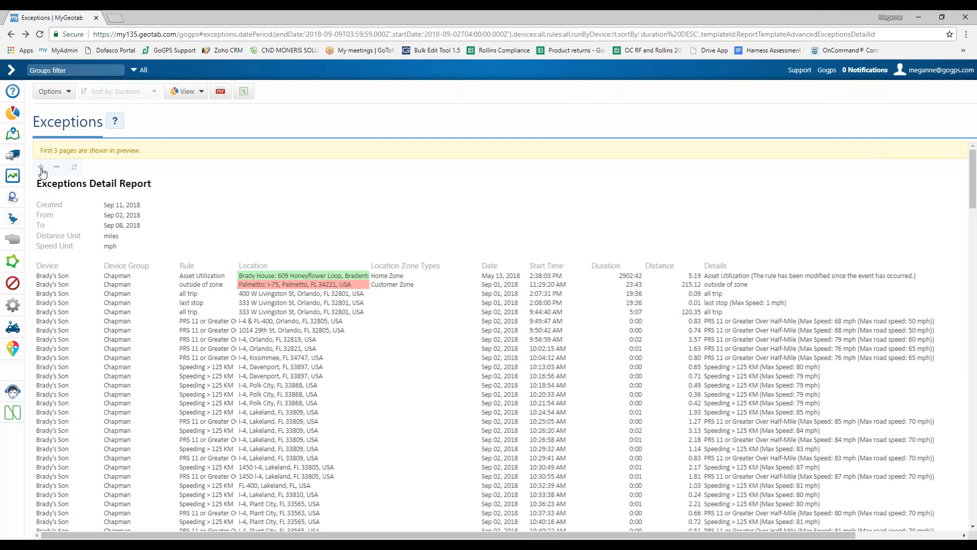
left_click(40, 168)
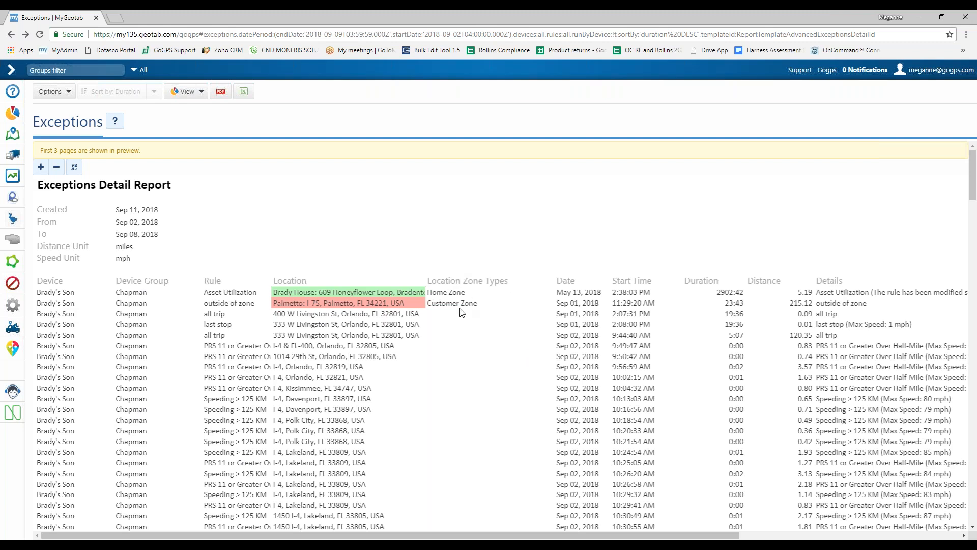
left_click_drag(491, 535, 701, 536)
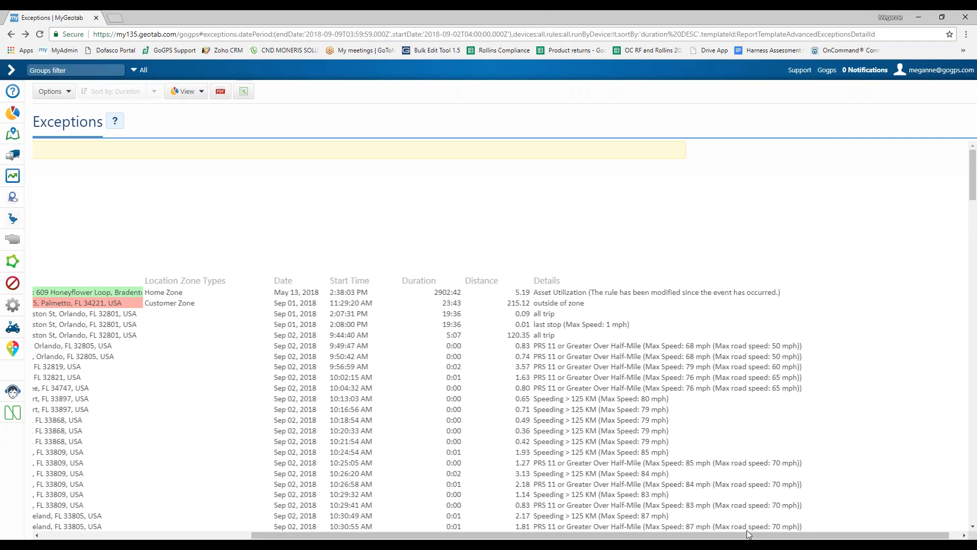
left_click_drag(496, 538, 163, 497)
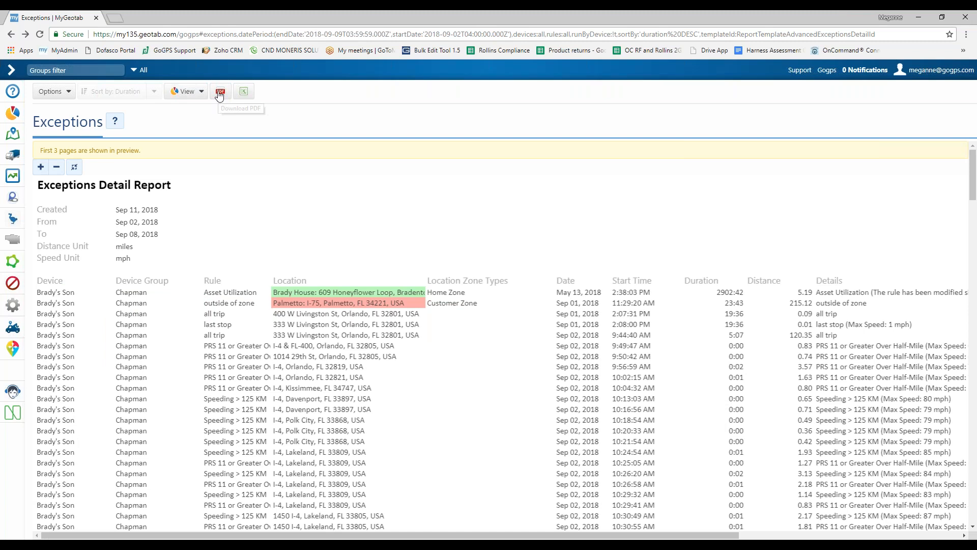
Export the Exceptions Detail Report to Excel and look through the on-screen preview rows while it downloads.
left_click(245, 91)
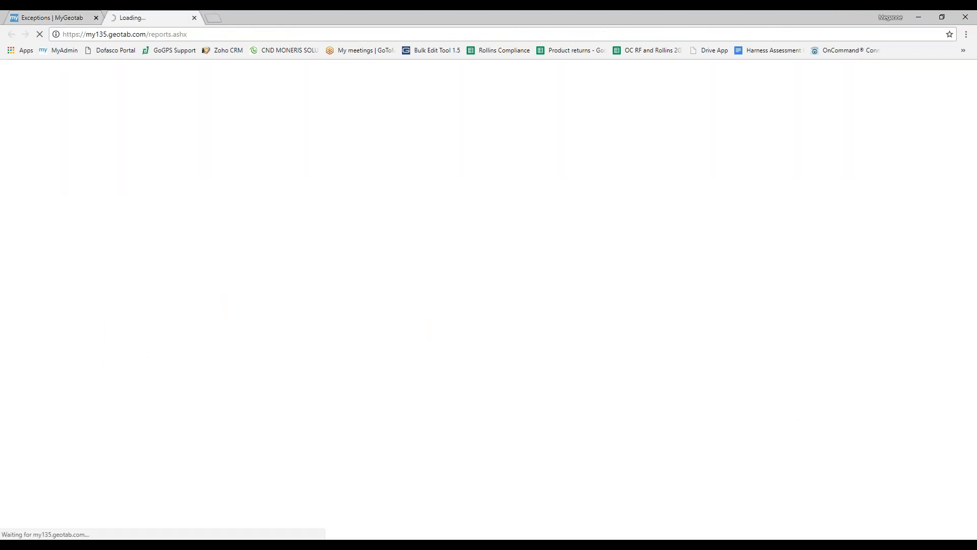
left_click(71, 19)
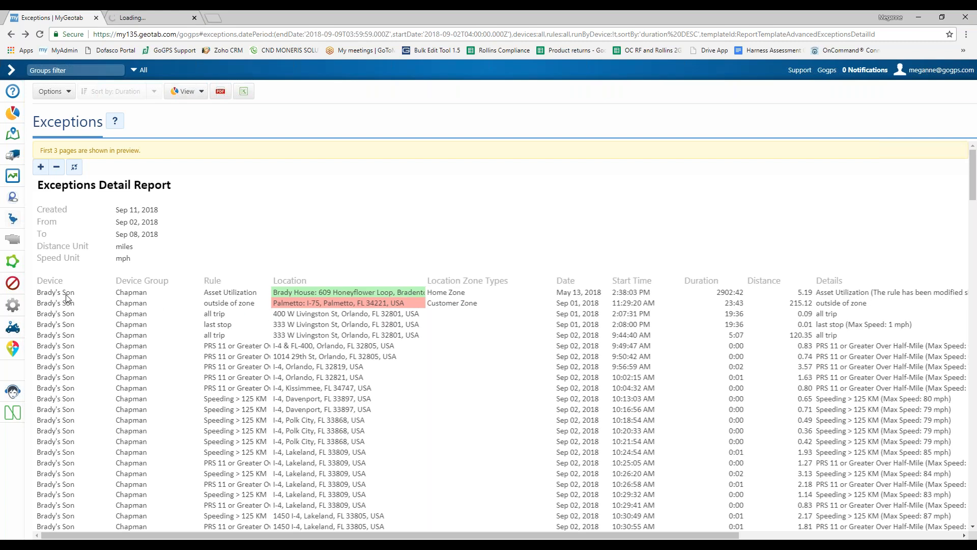
scroll(188, 346, "down", 1)
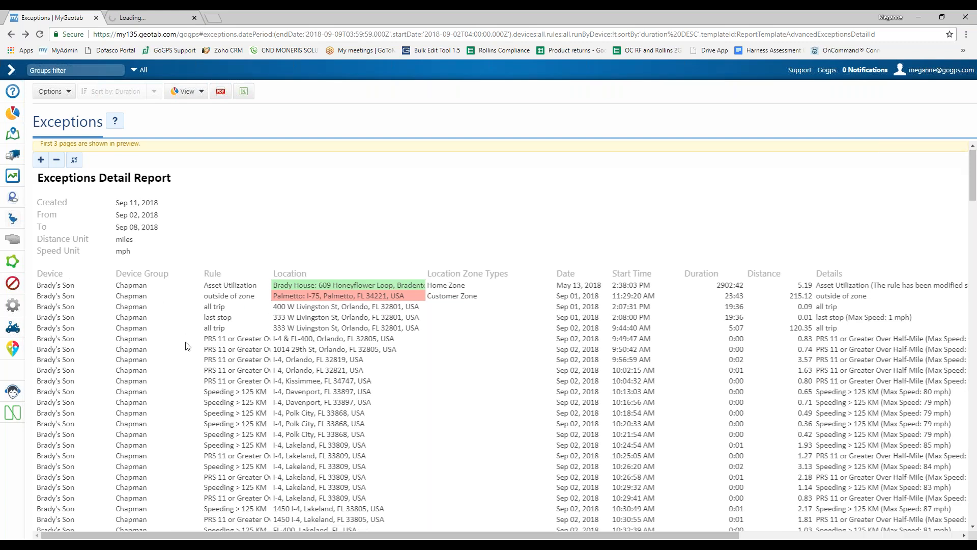
scroll(191, 351, "down", 3)
scroll(194, 354, "down", 15)
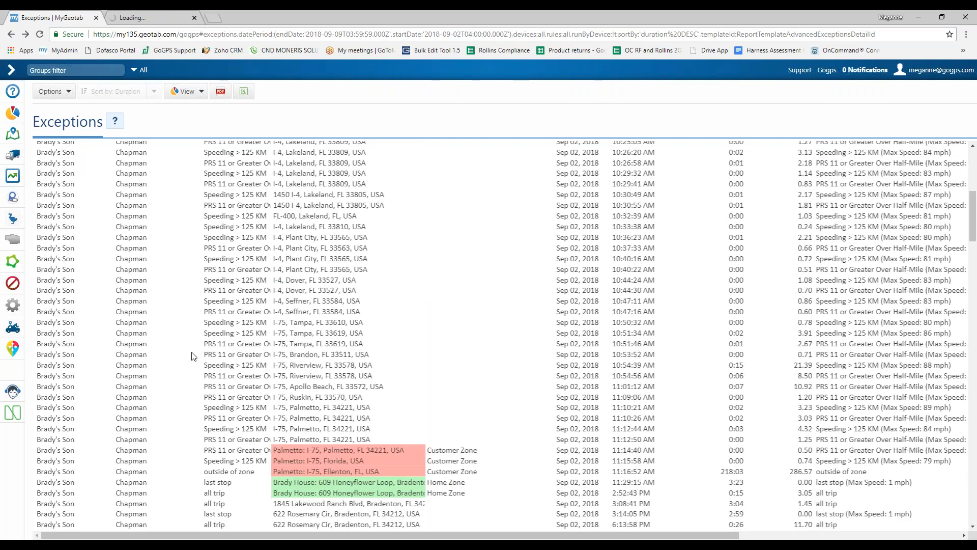
scroll(201, 359, "down", 12)
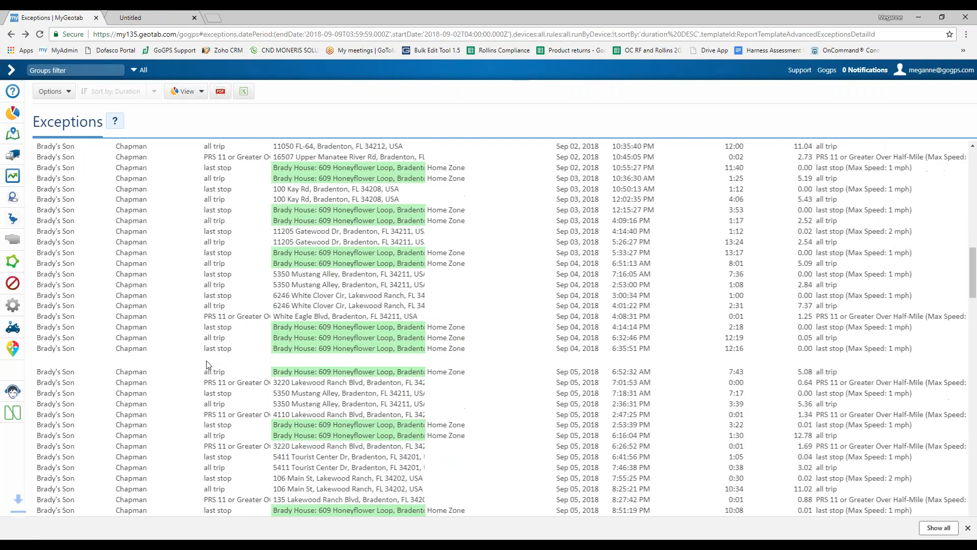
scroll(224, 355, "down", 6)
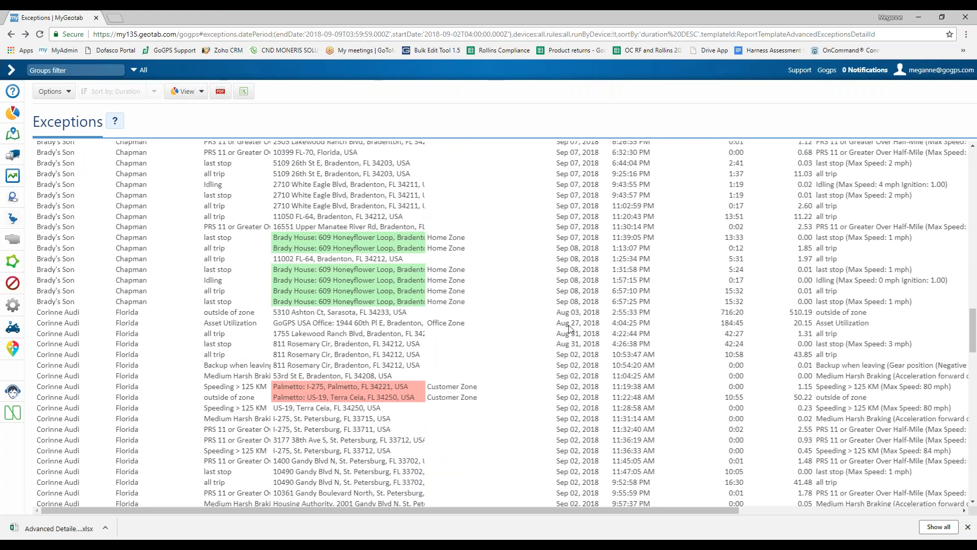
Switch to Excel by opening the downloaded Advanced Detailed Exceptions Report and enable editing.
left_click(71, 535)
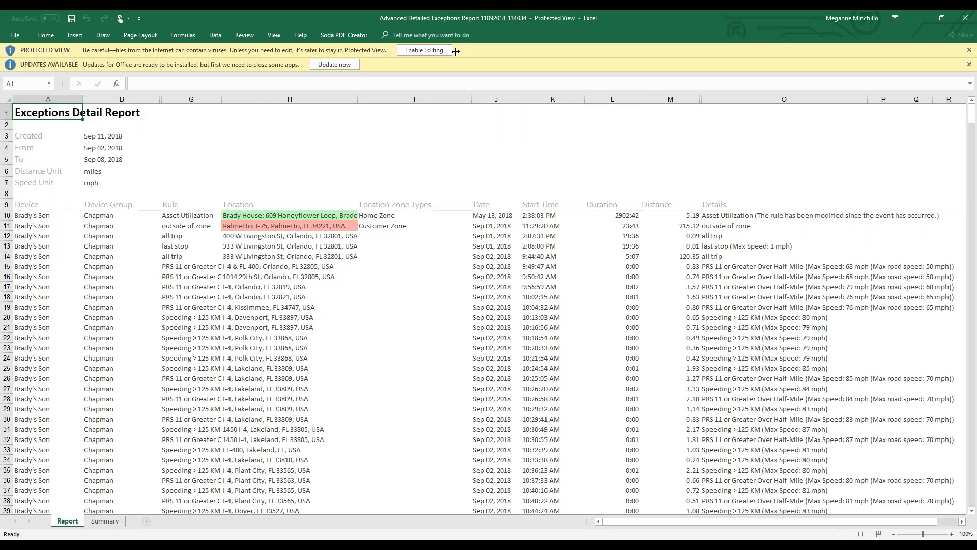
left_click(430, 53)
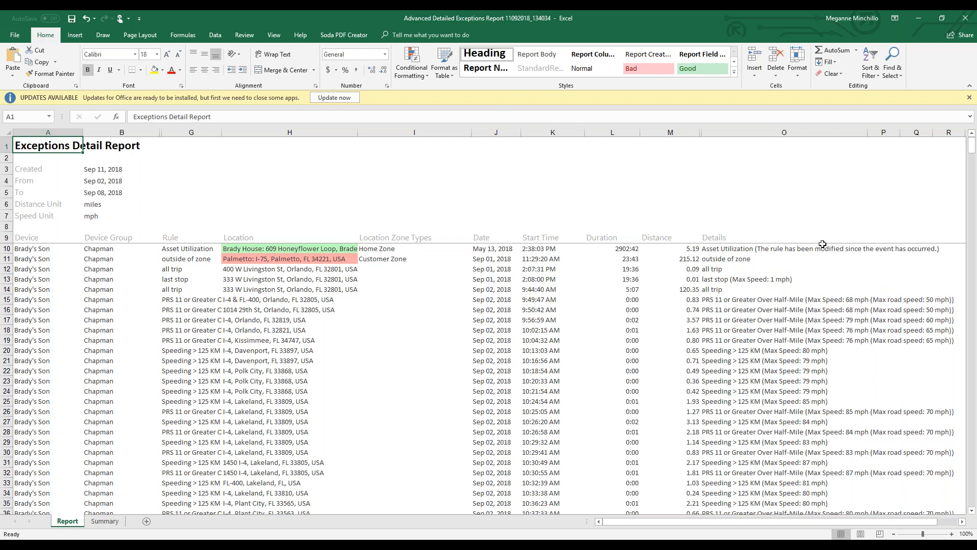
left_click(219, 182)
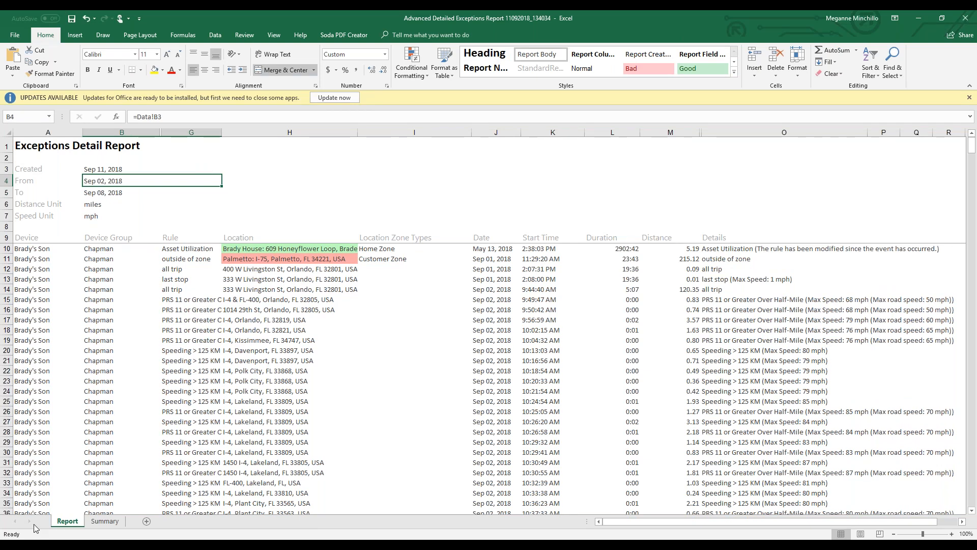
On the Summary sheet, remove the First Name, Last Name and Driver fields from the pivot table.
left_click(98, 522)
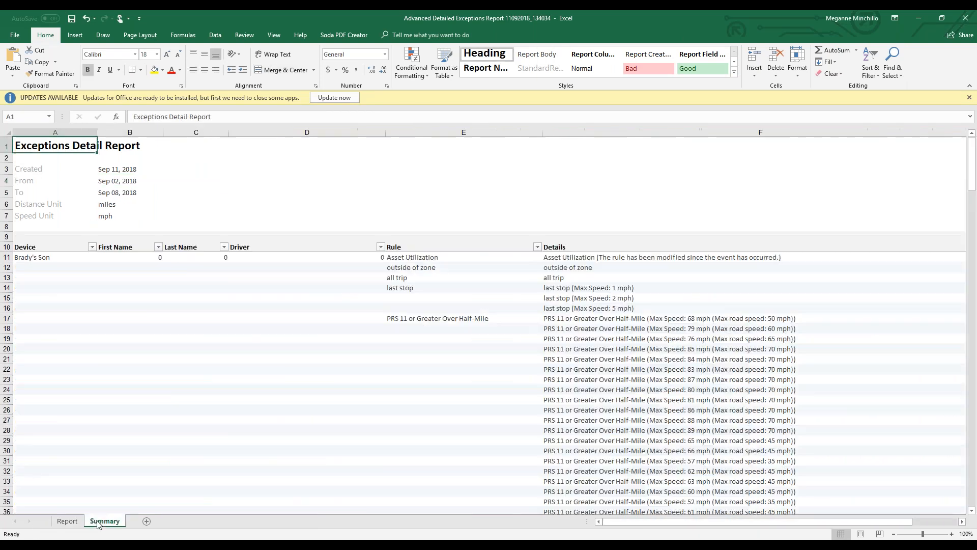
left_click(305, 243)
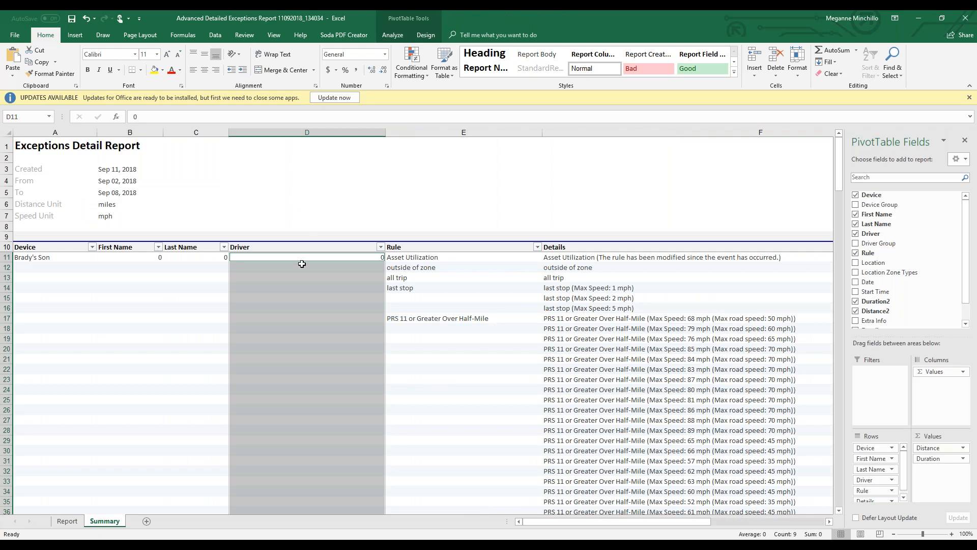
left_click(301, 248)
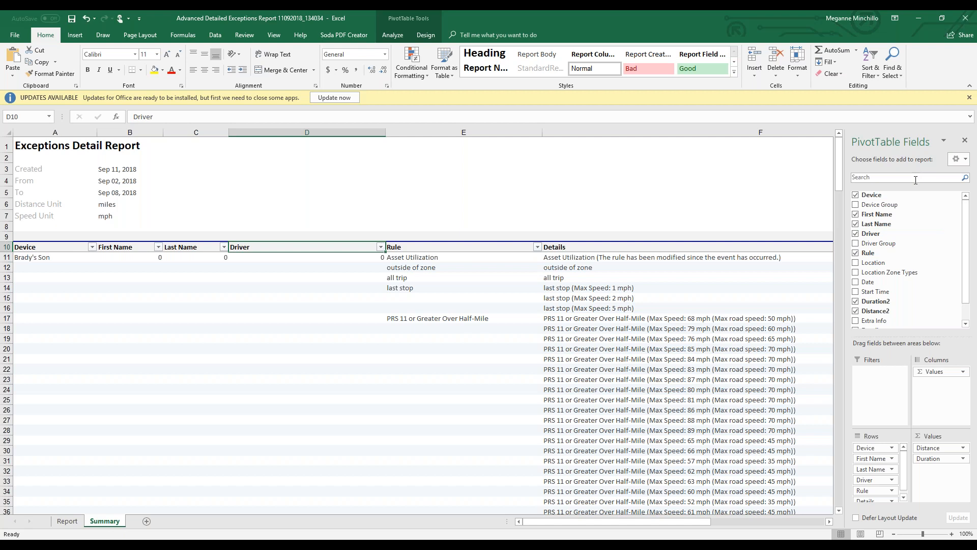
left_click(855, 215)
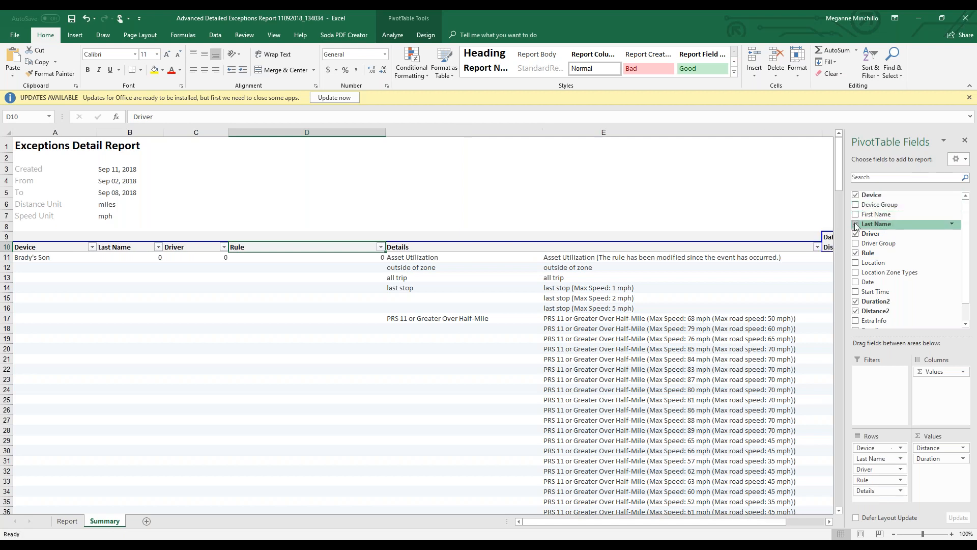
left_click(855, 234)
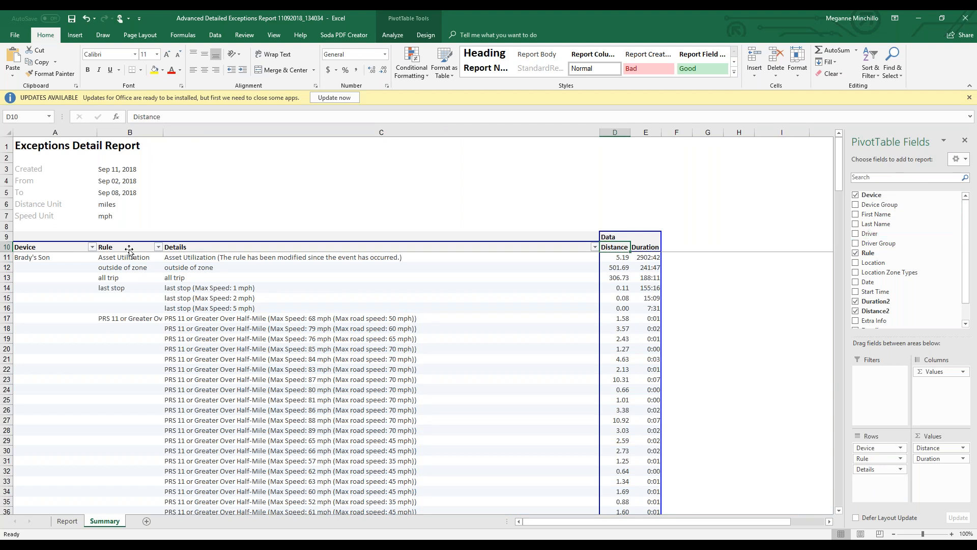
Try placing Rule ahead of Device in the pivot table, restore the Device-first order and check a device's distance and duration totals.
left_click_drag(129, 250, 53, 252)
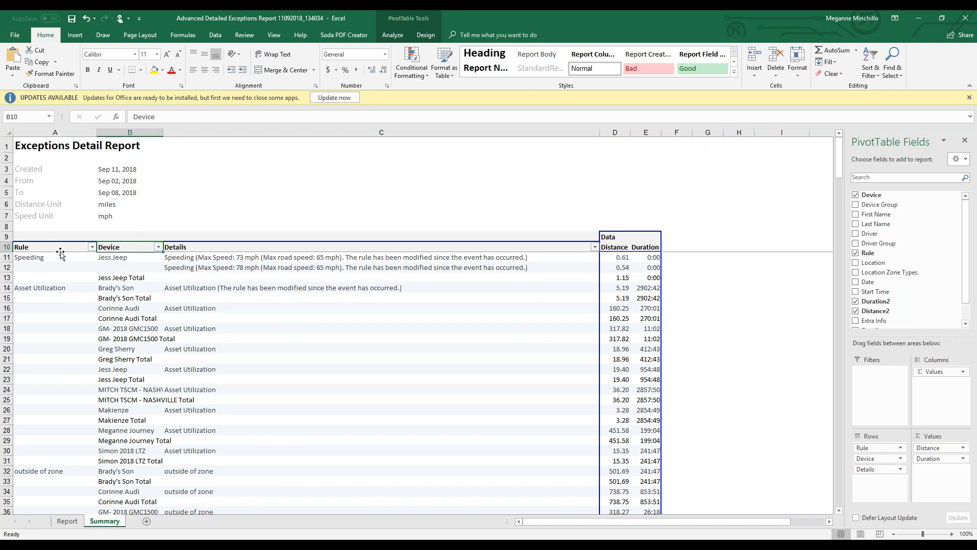
left_click_drag(134, 247, 66, 248)
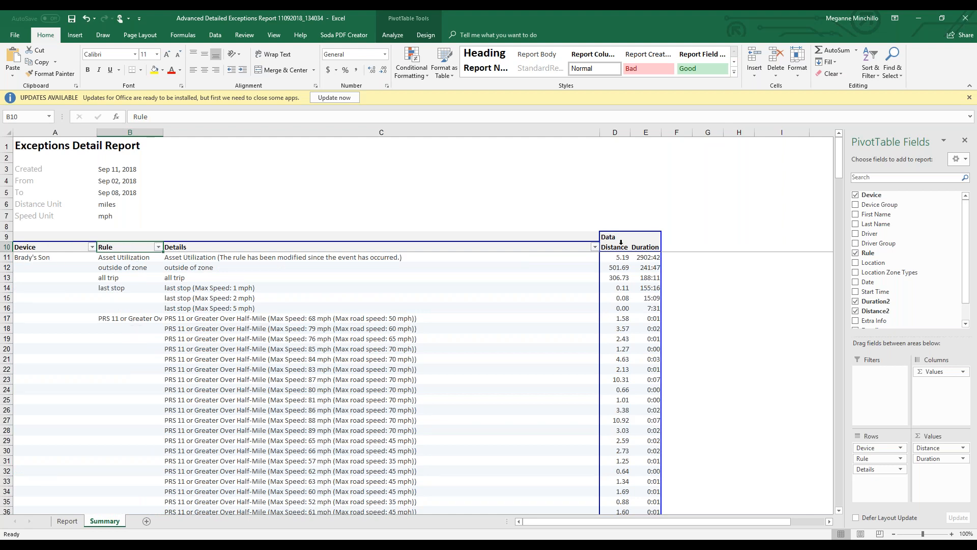
scroll(661, 275, "down", 9)
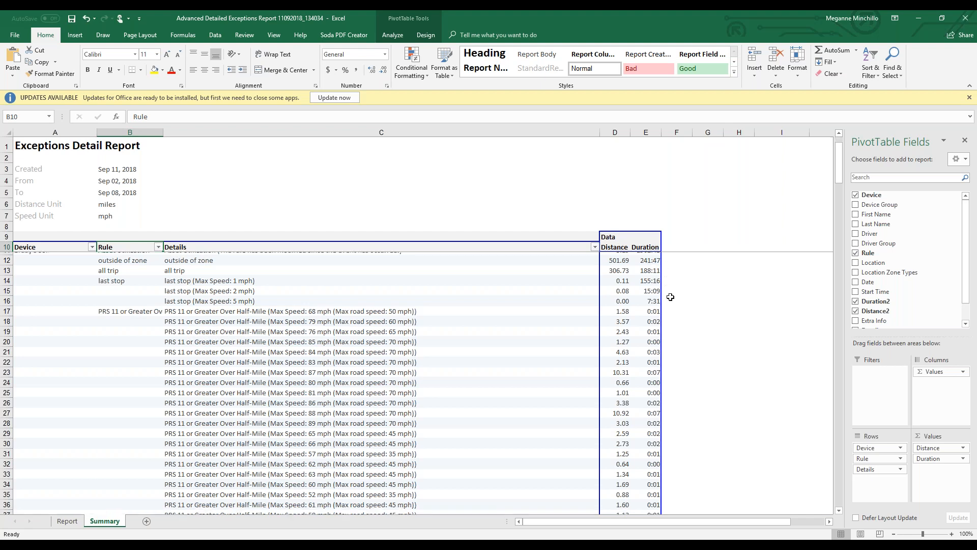
scroll(672, 298, "down", 1)
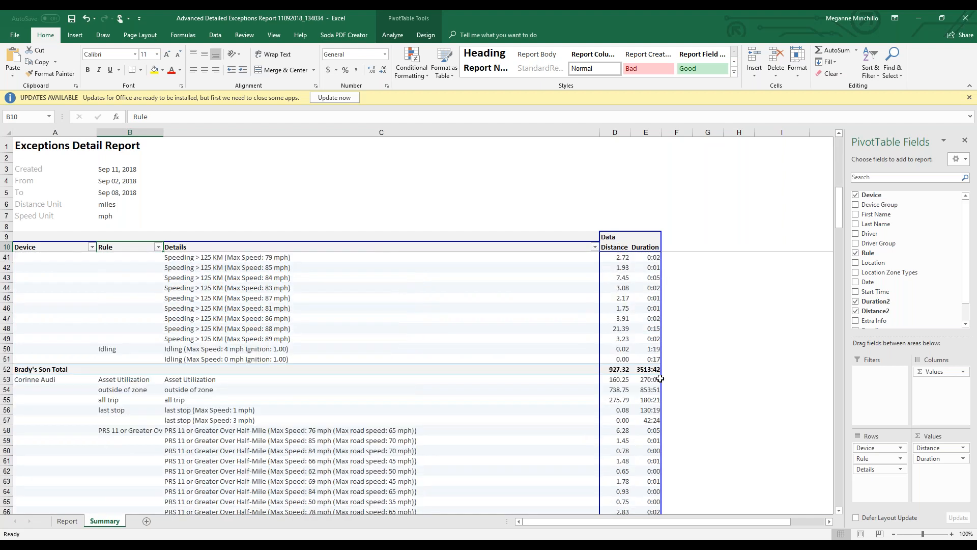
scroll(649, 315, "up", 10)
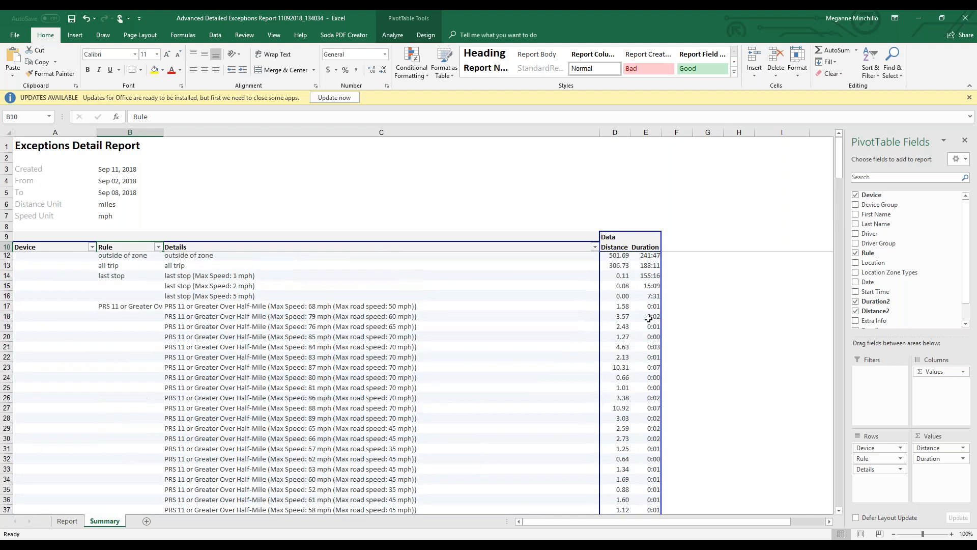
Place Rule ahead of Device in the pivot table, replace the Device subtotals with Rule subtotals and look through the totals.
left_click_drag(127, 247, 16, 248)
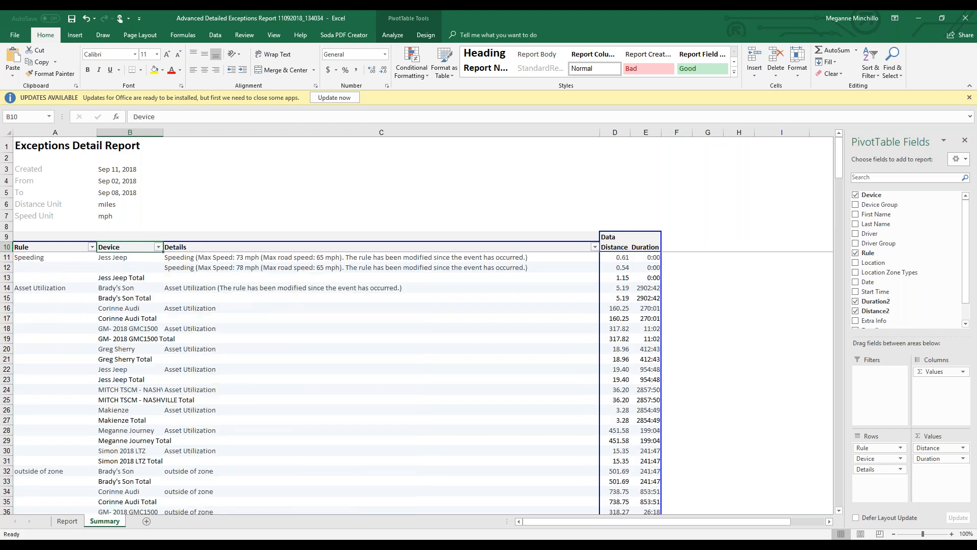
right_click(121, 250)
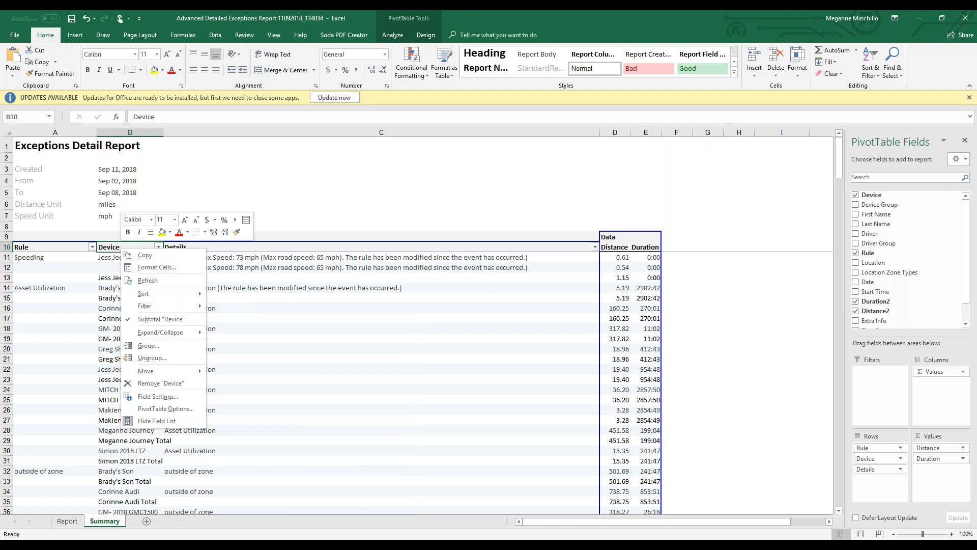
left_click(153, 321)
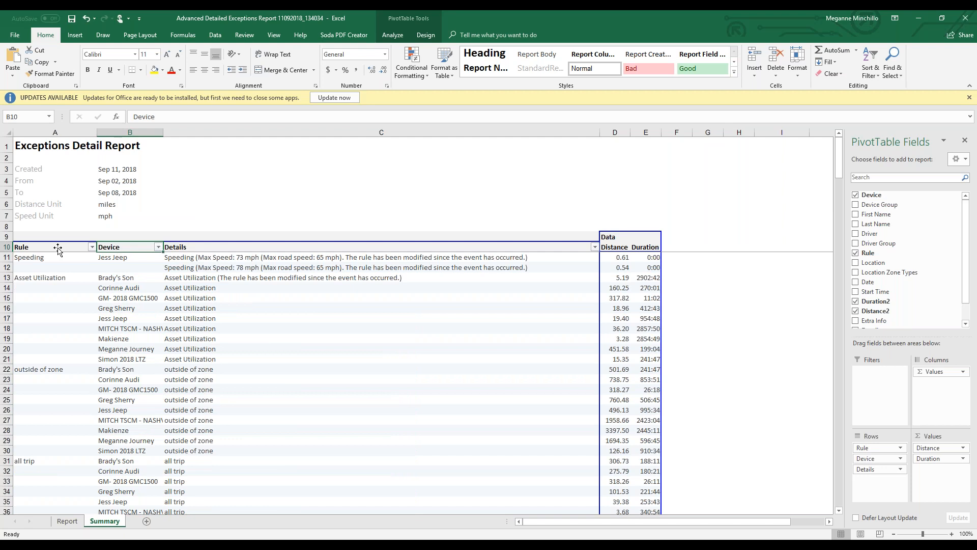
right_click(58, 248)
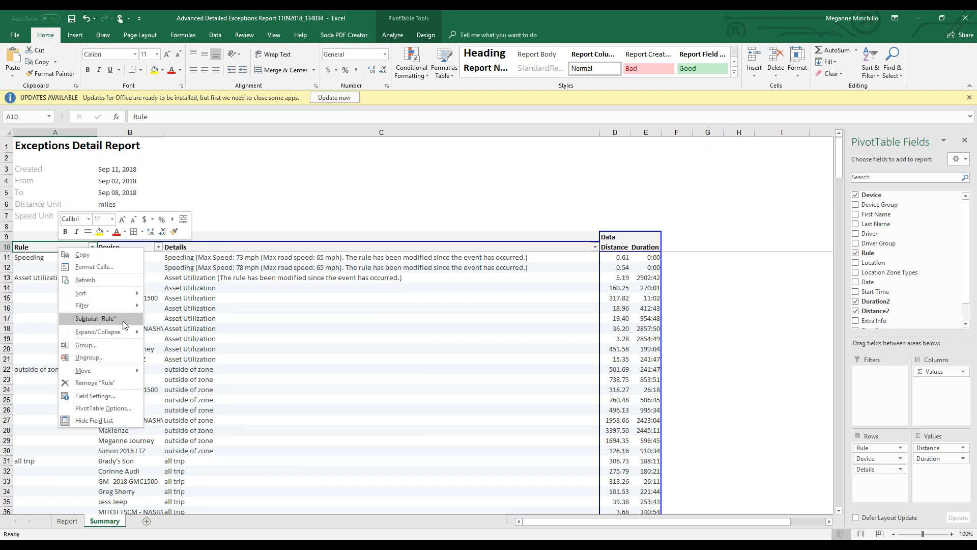
left_click(124, 320)
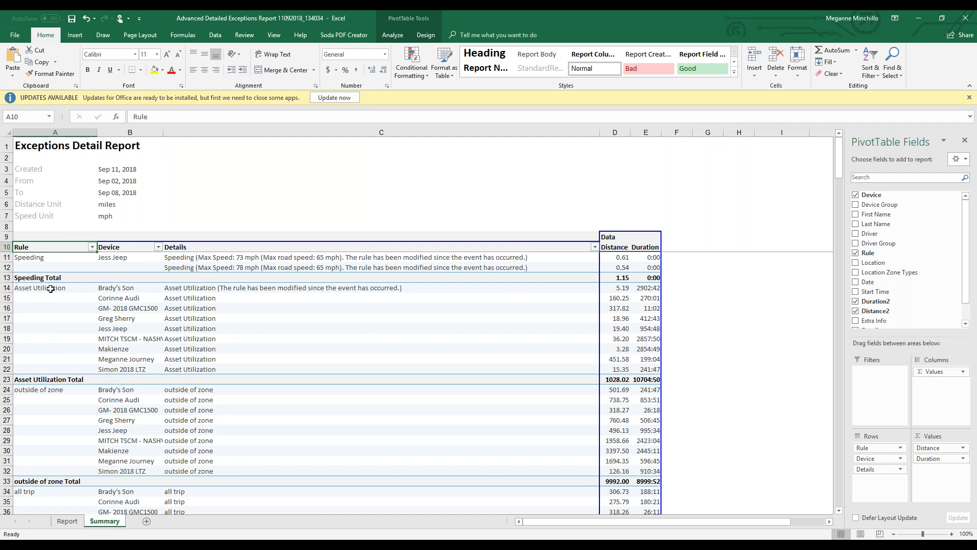
scroll(245, 294, "down", 2)
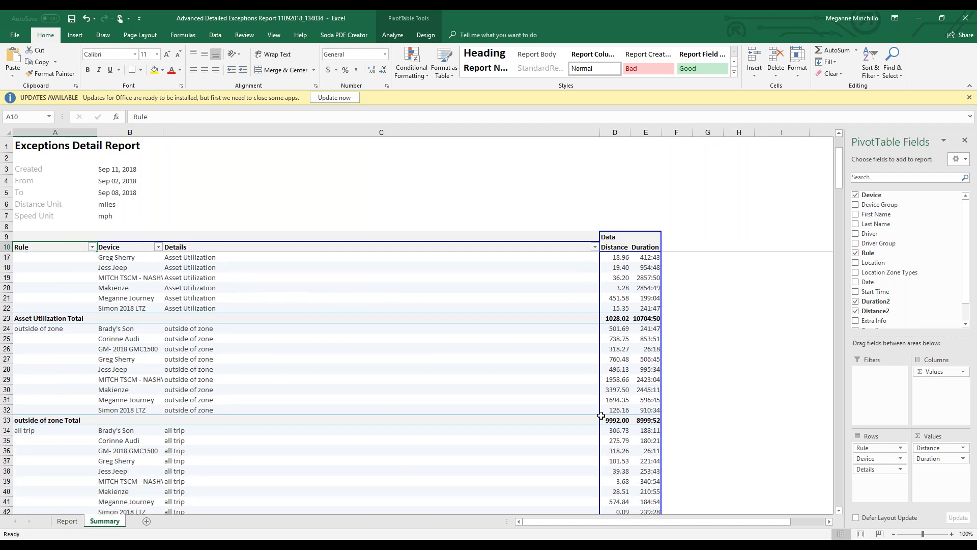
scroll(556, 377, "down", 7)
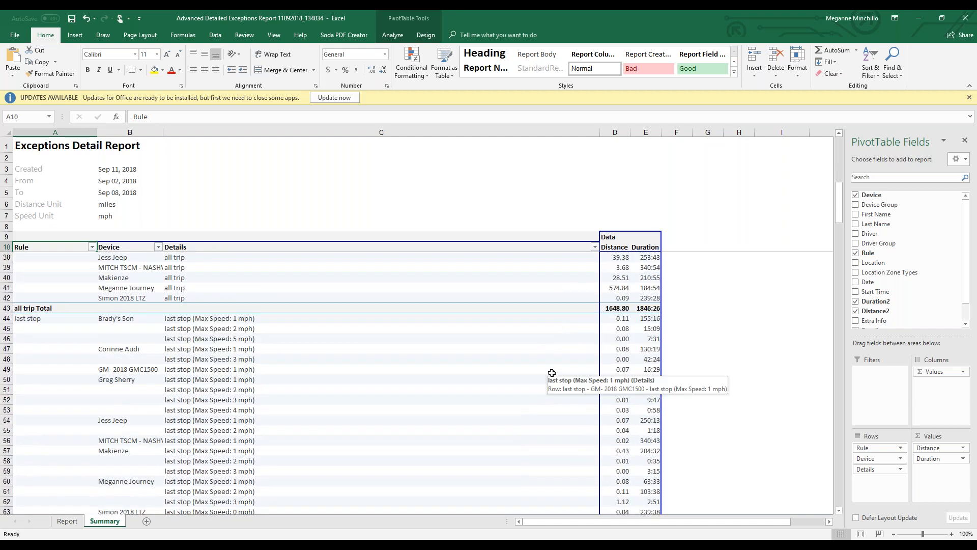
Check the Report sheet's columns, add the Location field to the Summary pivot table's rows and narrow the Details column.
left_click(67, 520)
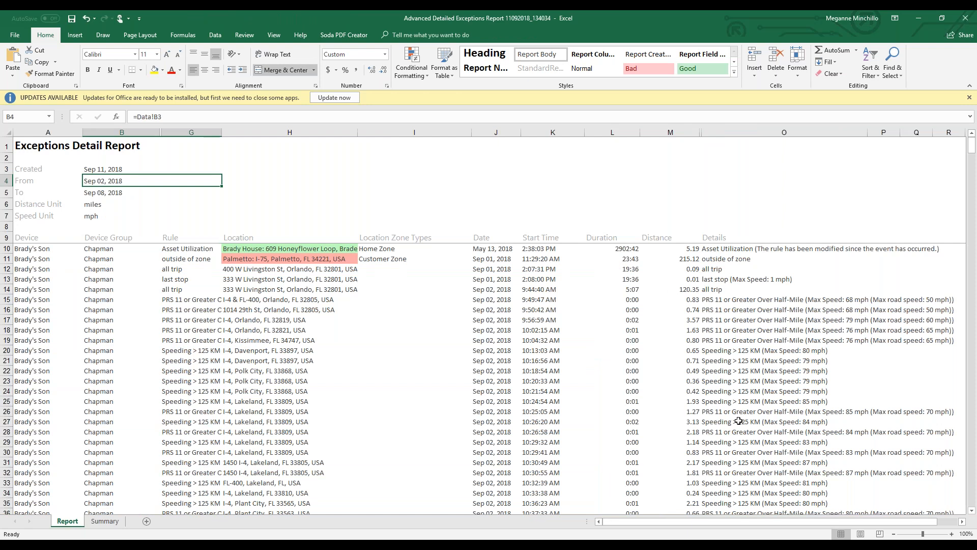
left_click(105, 522)
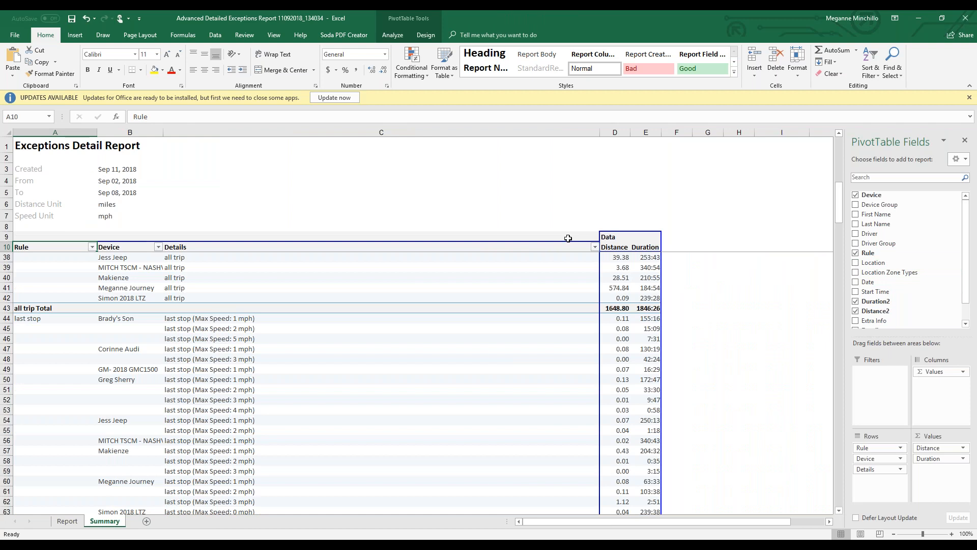
left_click(854, 263)
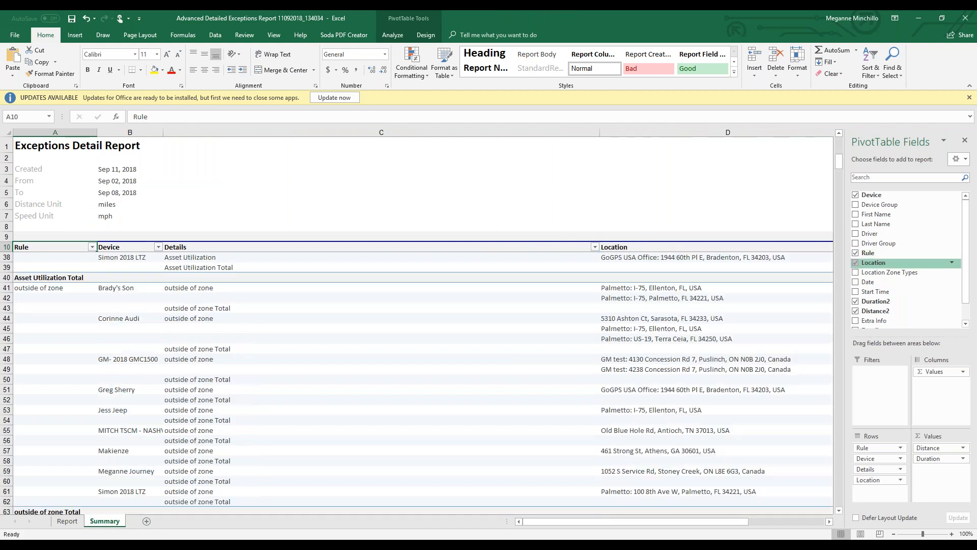
left_click_drag(599, 132, 319, 136)
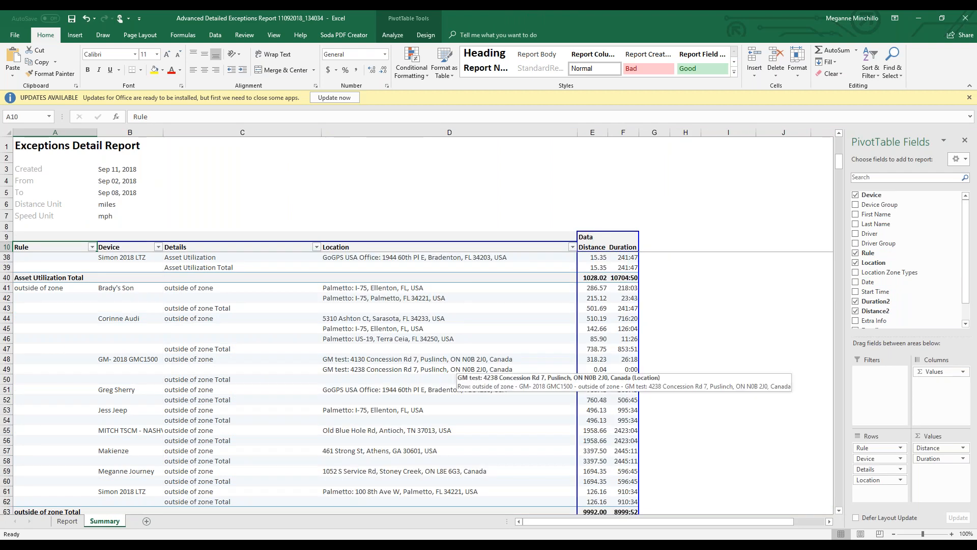
left_click(964, 140)
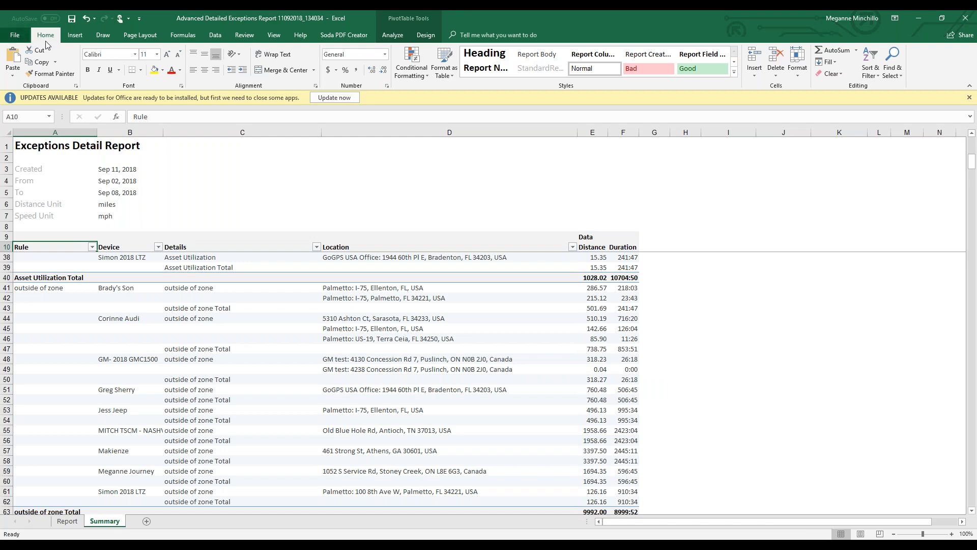
View the workbook's file information, and switch from Excel back to the start of the Exceptions Detail Report in MyGeotab.
left_click(19, 36)
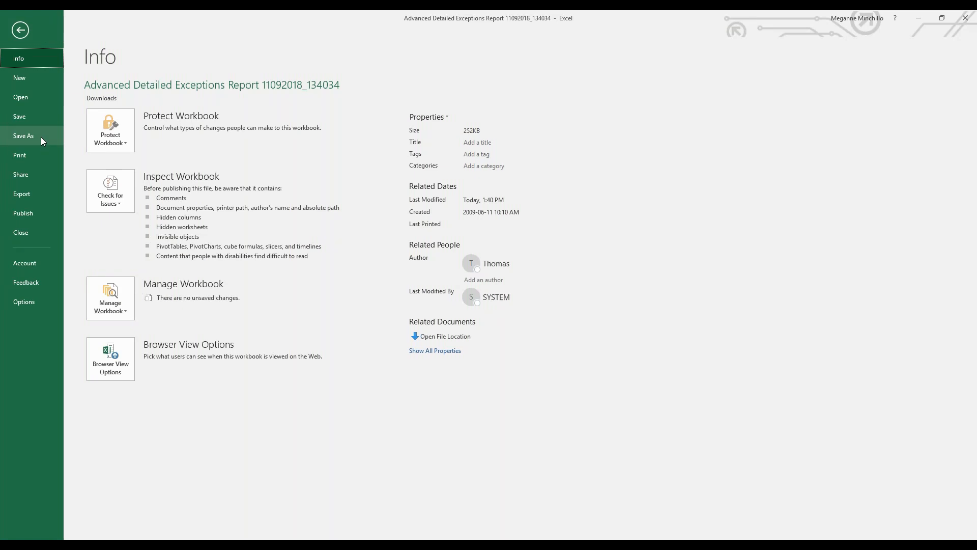
left_click(24, 32)
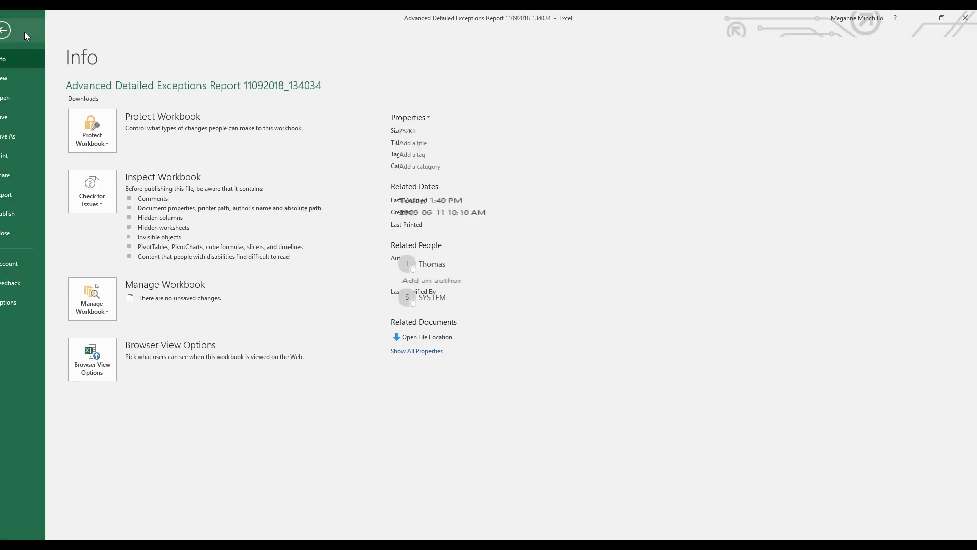
left_click(918, 19)
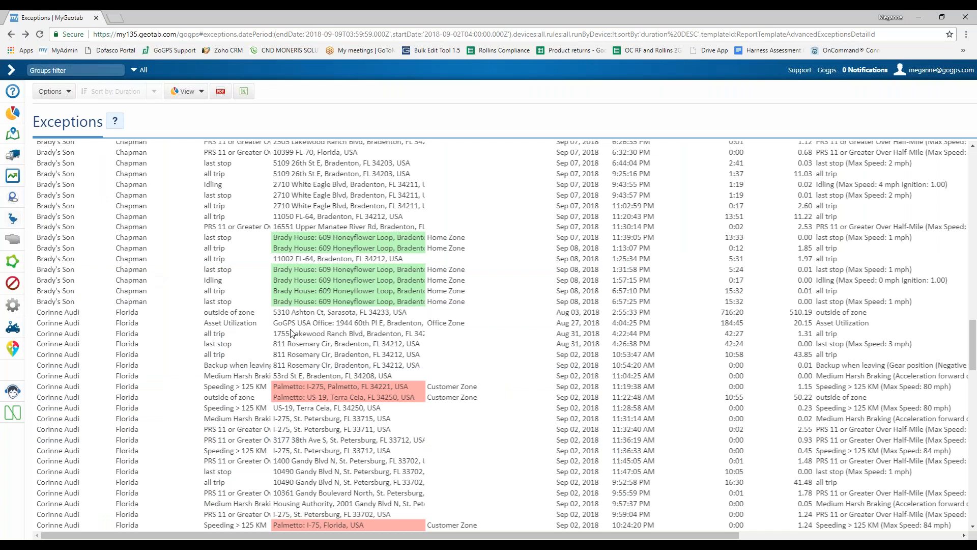
scroll(290, 329, "up", 15)
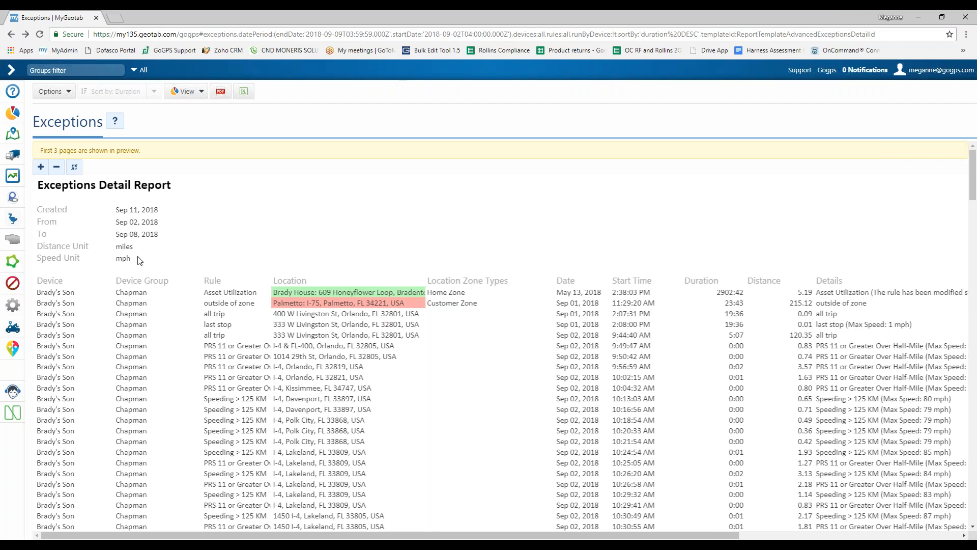
Rerun the exceptions report with the date period set to Last month and expand the main navigation.
left_click(53, 93)
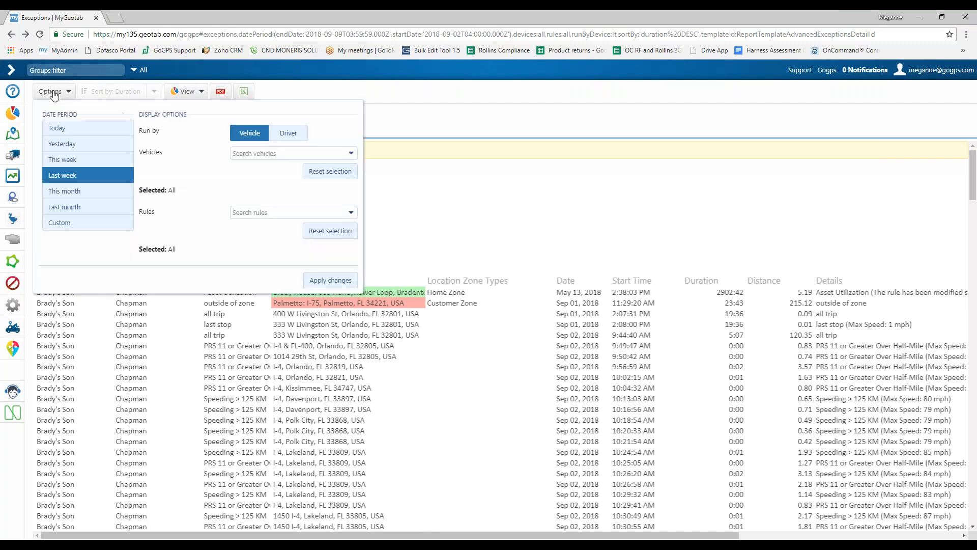
left_click(87, 213)
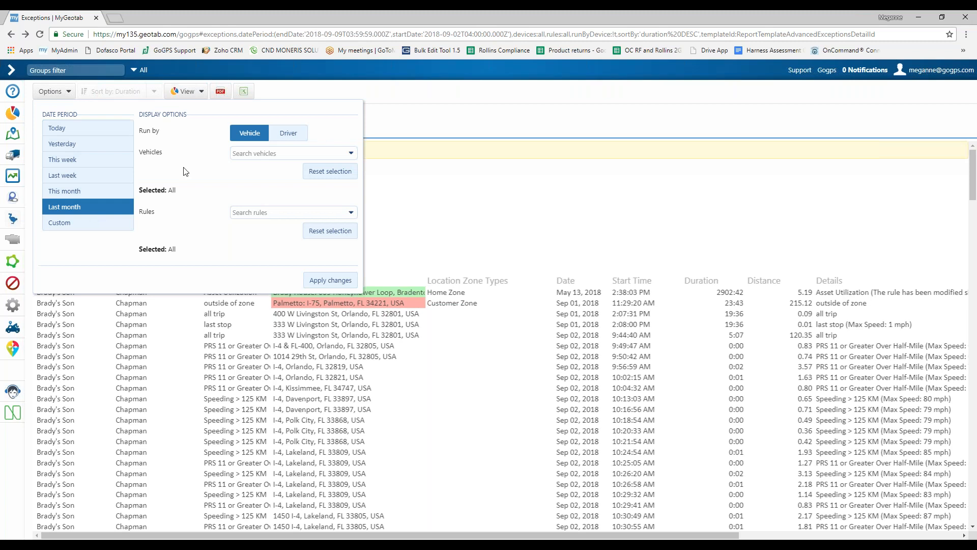
left_click(332, 283)
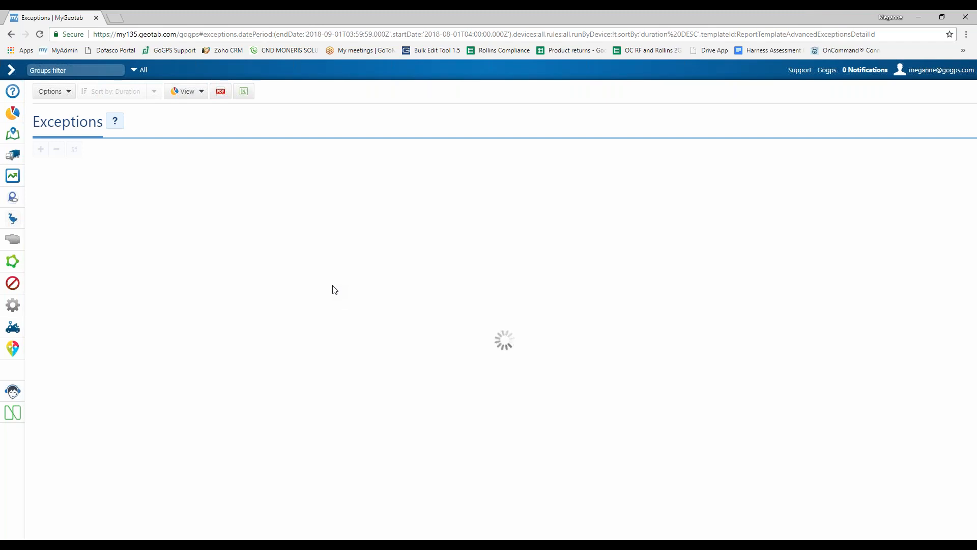
left_click(11, 69)
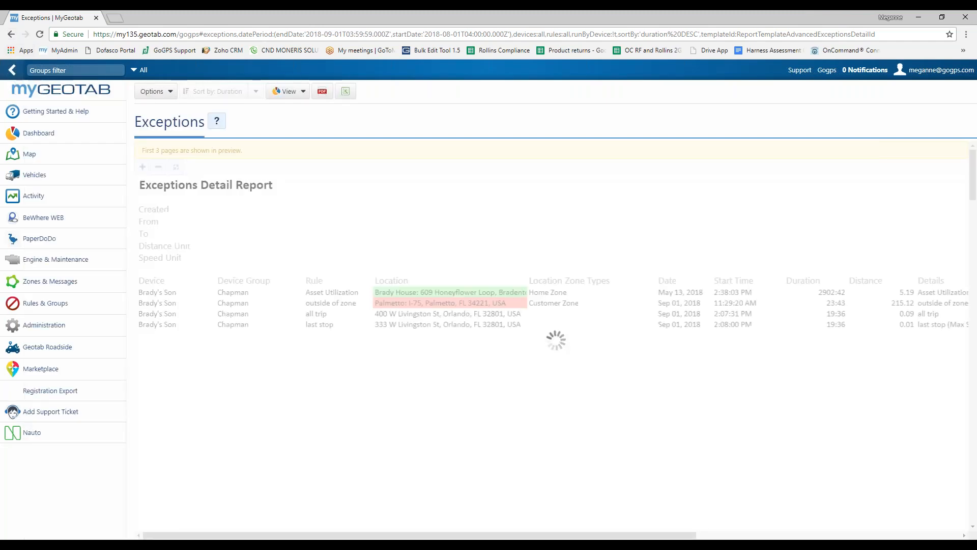